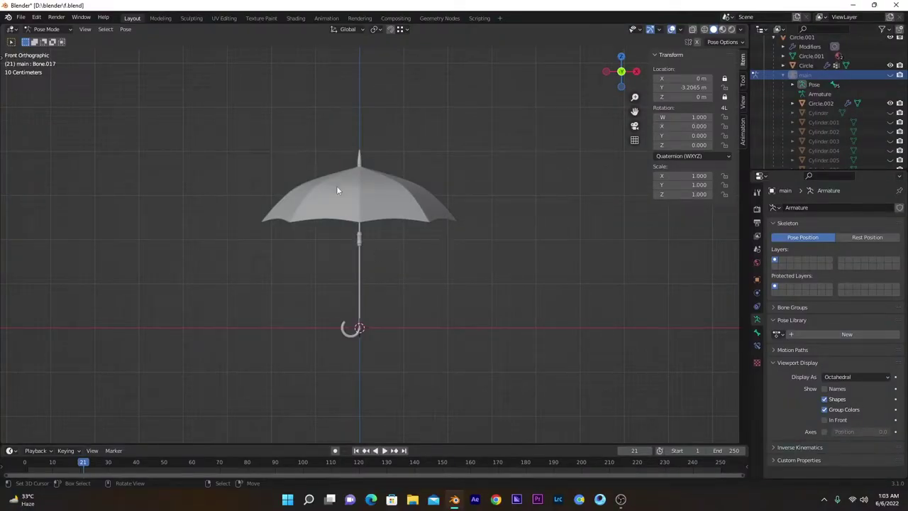
Reveal the main armature to inspect its bones, hide it again and switch to Object Mode
left_click(890, 75)
middle_click_drag(378, 289, 393, 274)
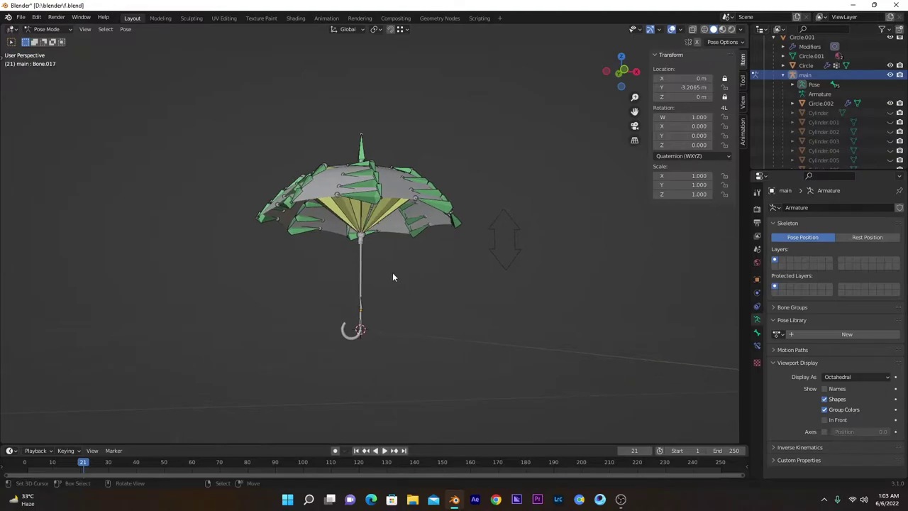
left_click(890, 76)
left_click(46, 29)
left_click(71, 42)
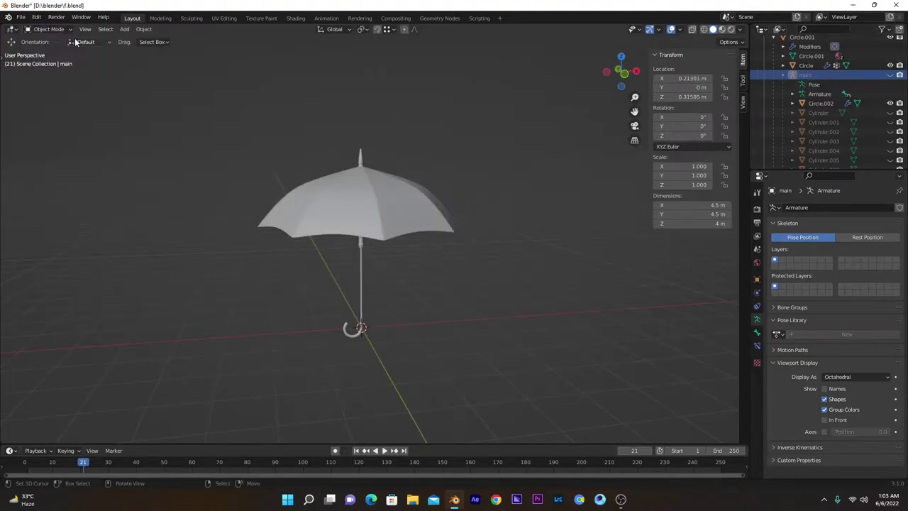
Select the umbrella canopy in front view and enable its wireframe viewport display
key("KP_1")
left_click(345, 193)
left_click(757, 279)
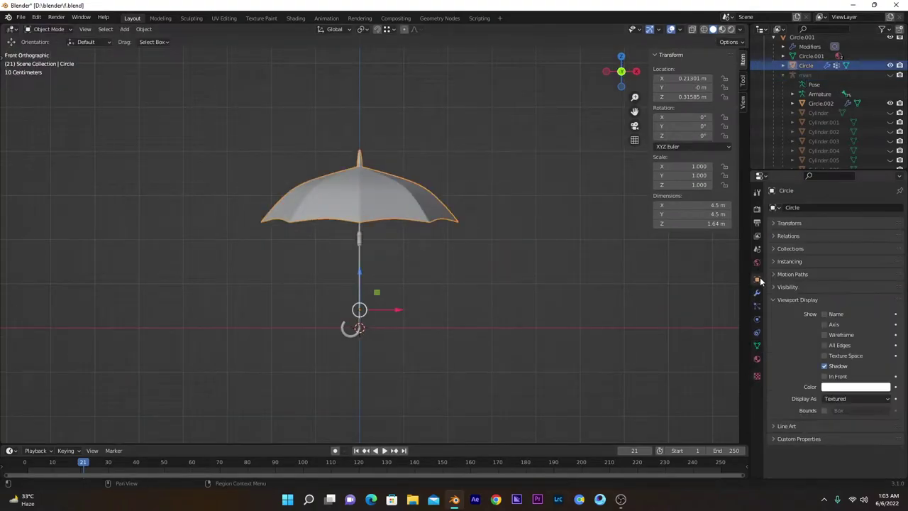
left_click(824, 335)
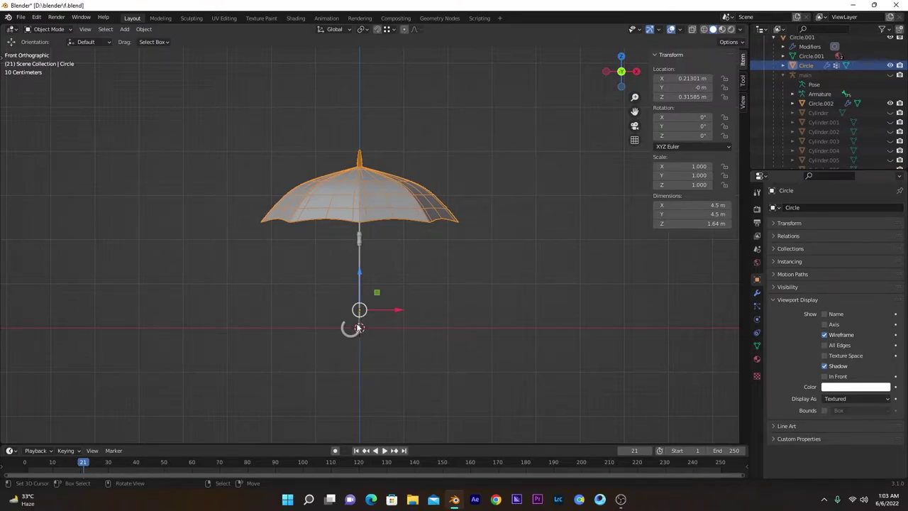
Add a new armature at the world origin and enter its Edit Mode
key("shift+a")
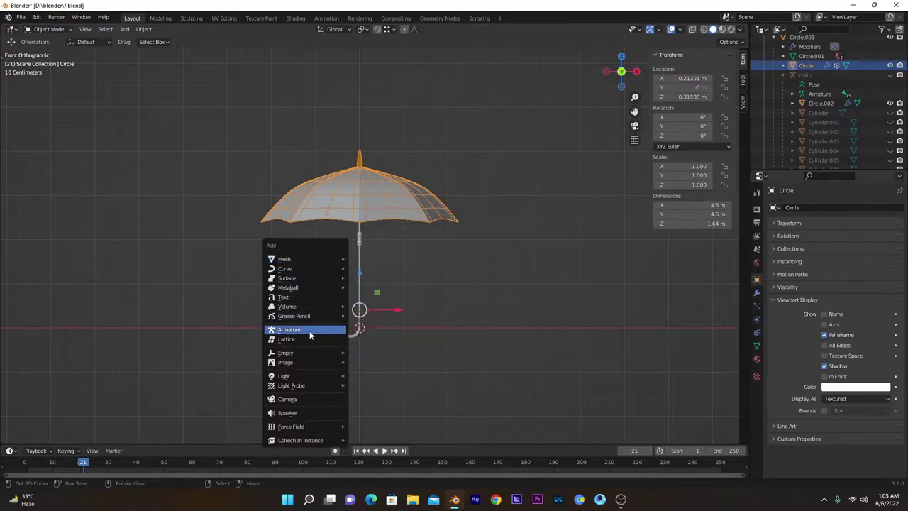
left_click(309, 330)
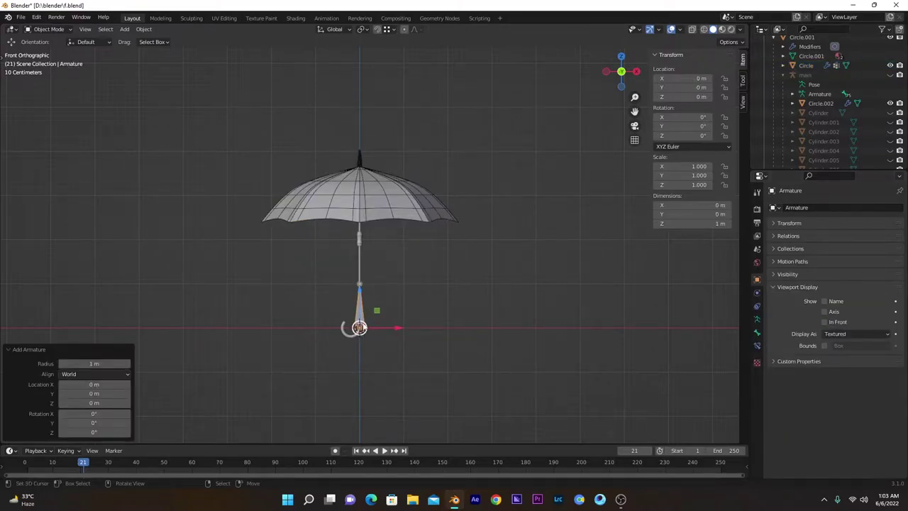
key("Tab")
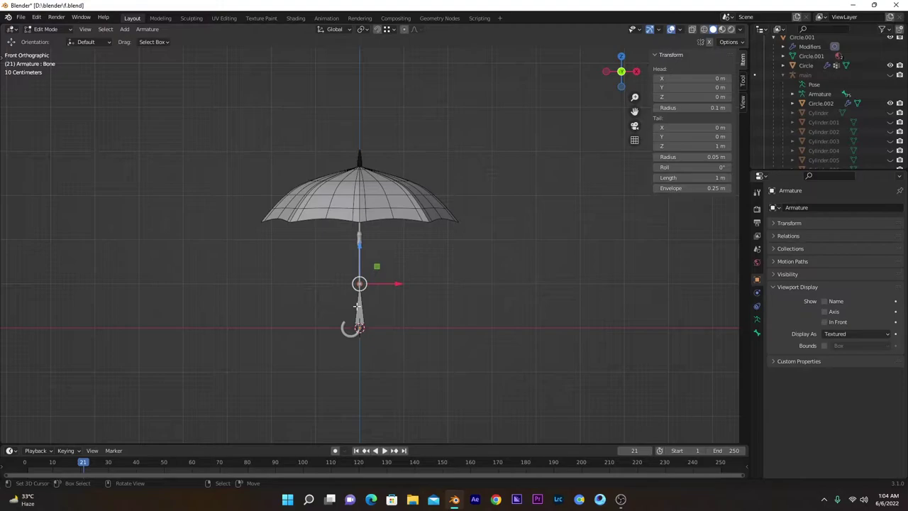
Move the whole bone straight up along Z so its head sits above the canopy's centre at about 3.74 m
left_click(357, 306)
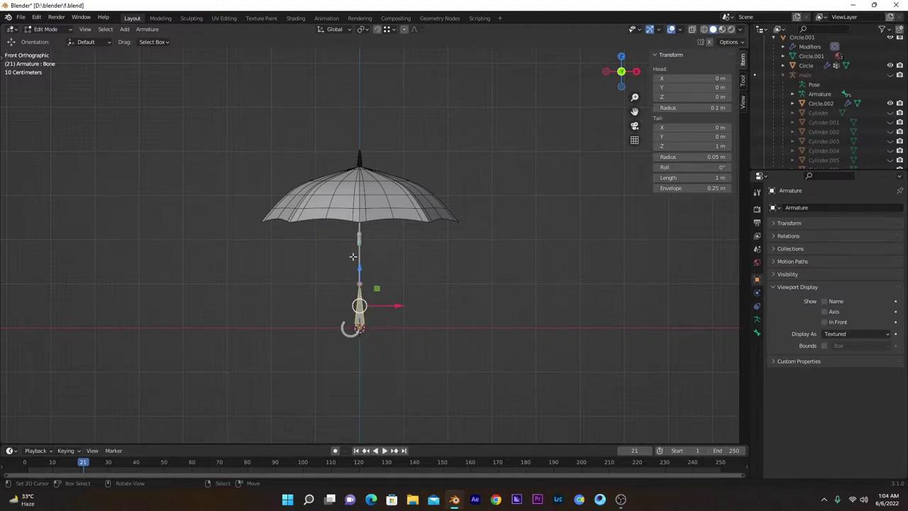
left_click_drag(354, 261, 354, 264)
key("z")
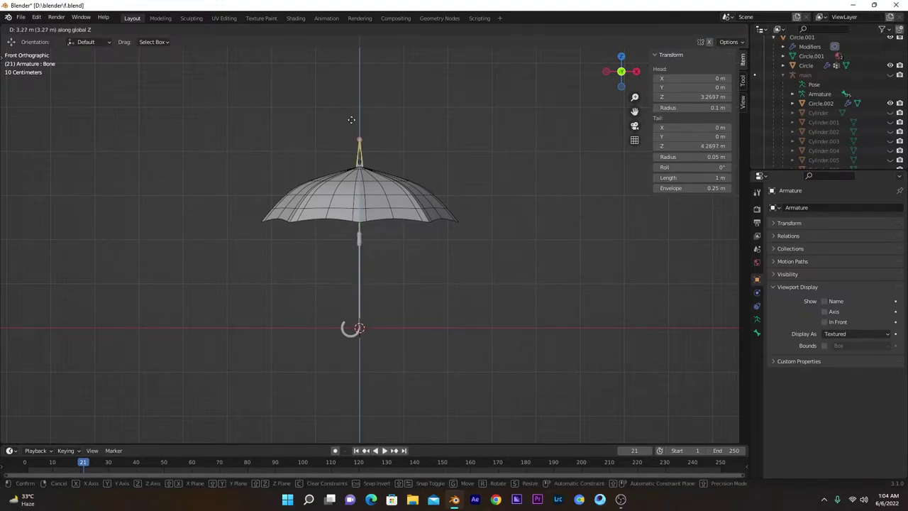
left_click(353, 115)
left_click_drag(358, 120, 359, 104)
scroll(360, 155, "up", 5)
middle_click_drag(359, 134, 359, 308, "shift")
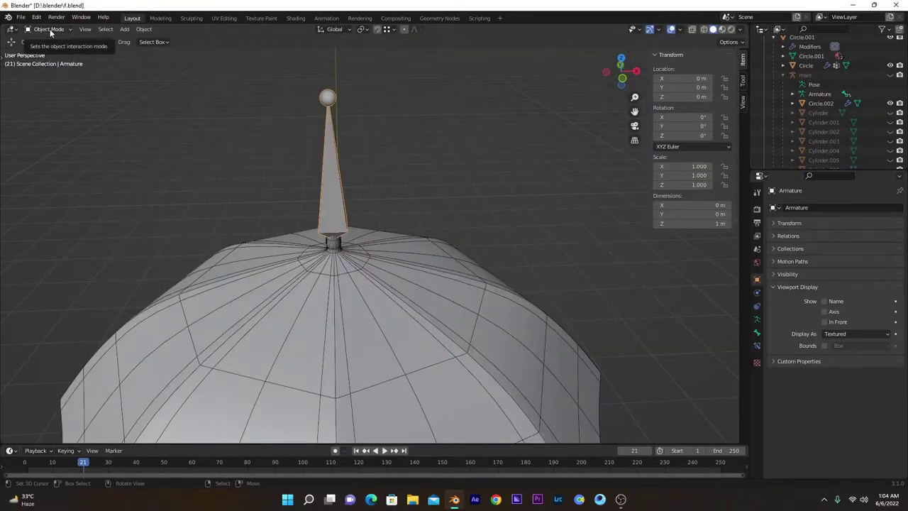
In the canopy's Edit Mode, select the edge loop around the base of the tip and snap the 3D cursor to it
left_click(50, 32)
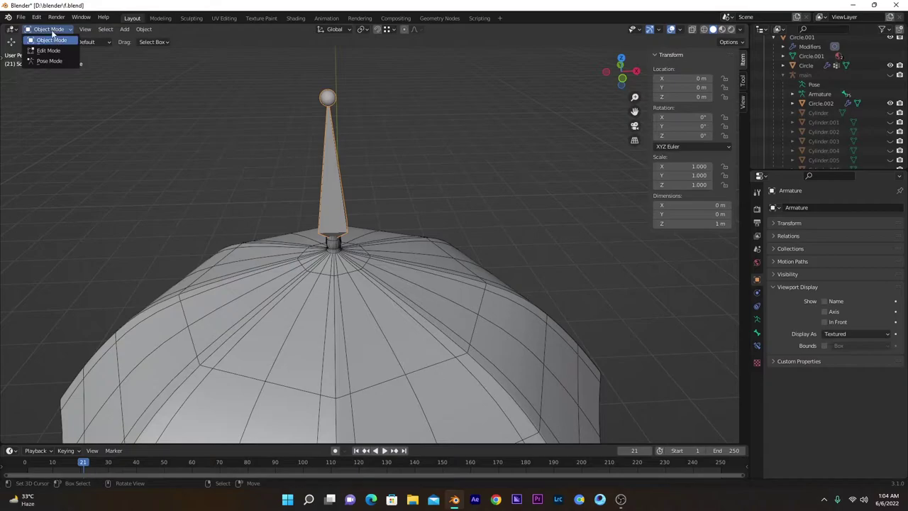
left_click(299, 242)
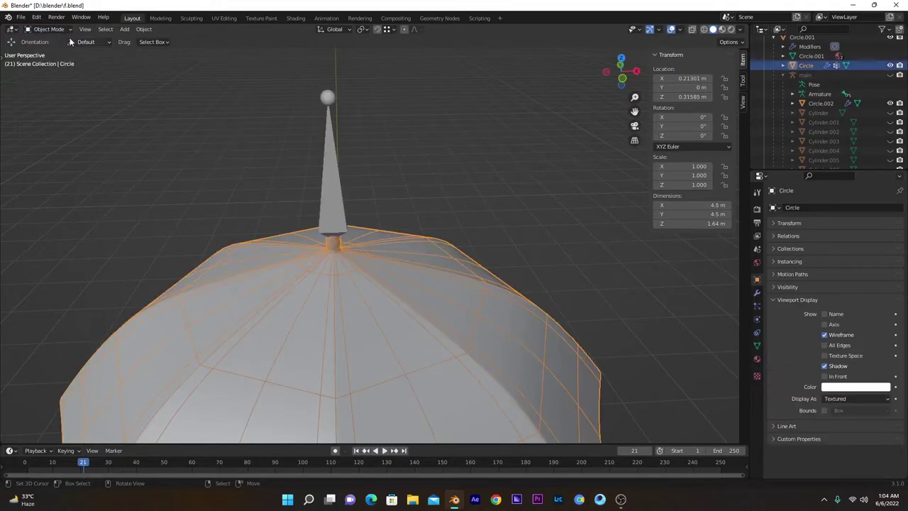
left_click(49, 29)
left_click(48, 50)
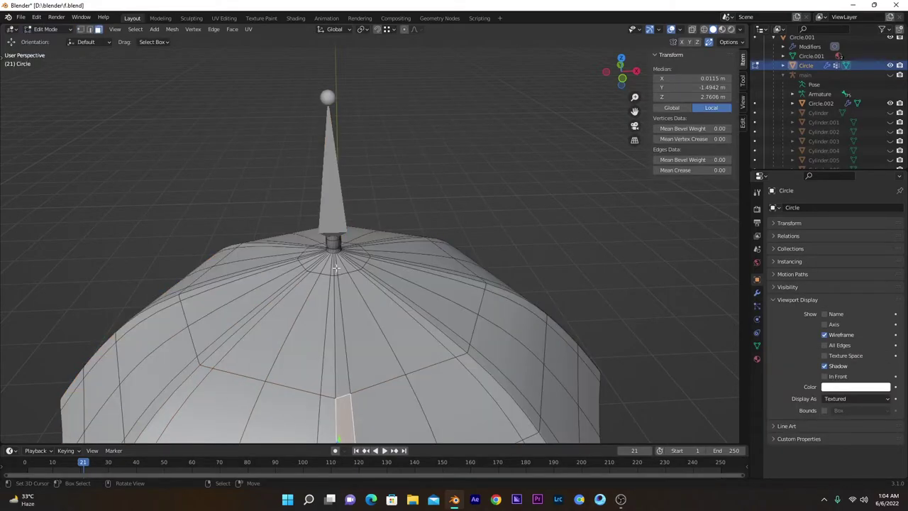
scroll(337, 268, "up", 5)
right_click(277, 266, "alt")
key("2")
right_click(283, 262, "alt")
key("shift+s")
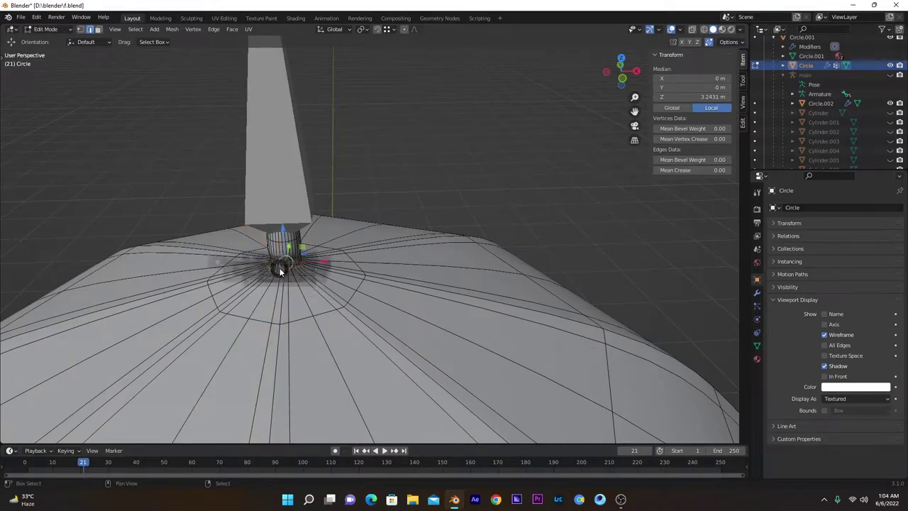
key("shift+s")
left_click(283, 321)
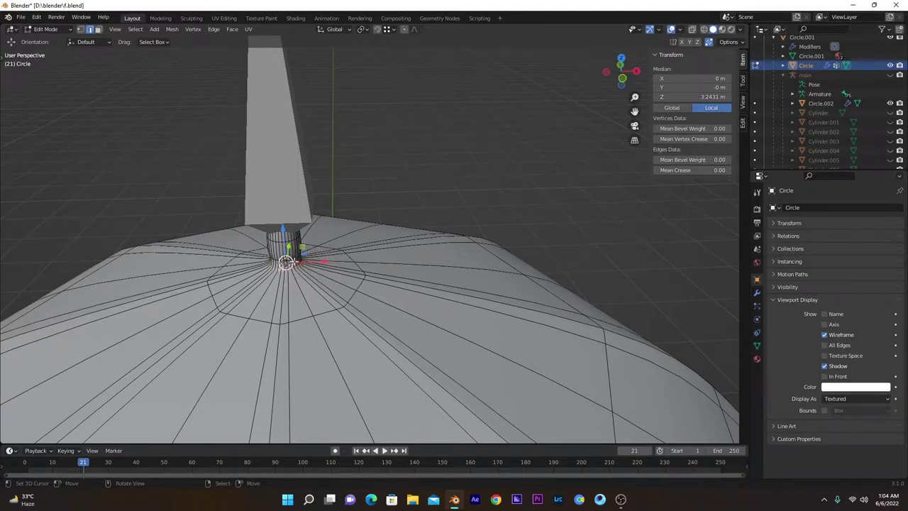
Return to the new armature's Edit Mode and snap the bone to the 3D cursor at the canopy's peak
left_click(49, 29)
left_click(47, 35)
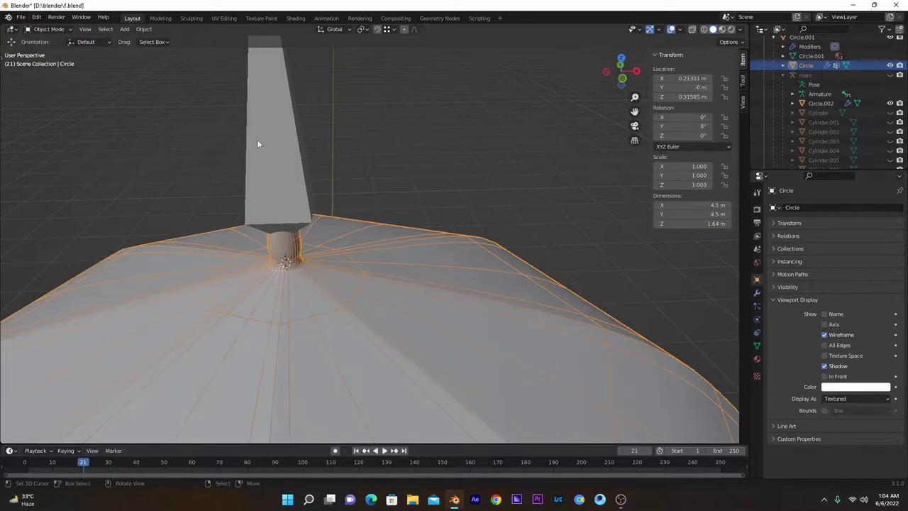
left_click(257, 139)
left_click(61, 31)
left_click(63, 47)
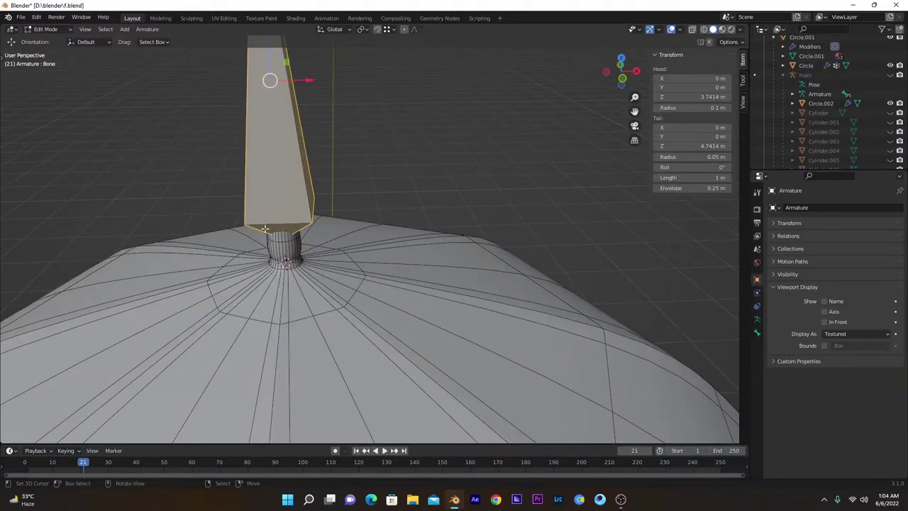
key("shift+s")
left_click(275, 181)
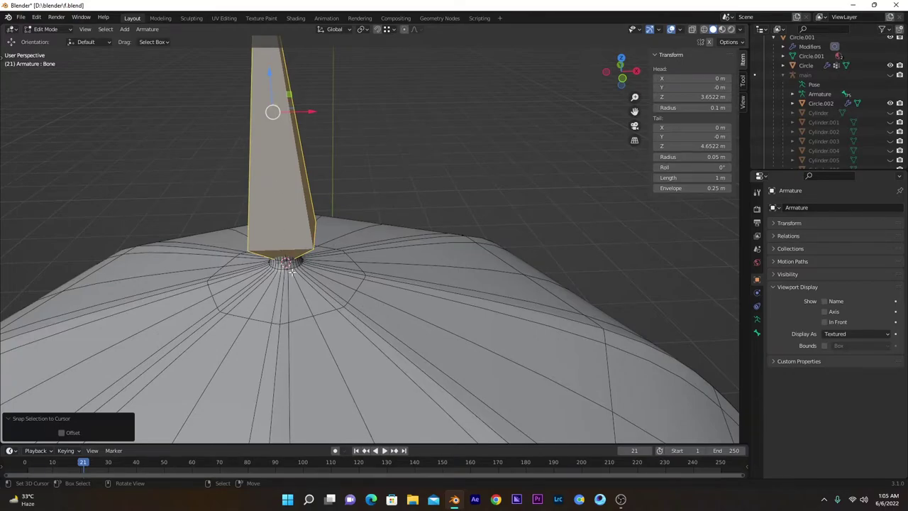
In front view, move the bone's tail down onto the canopy's slope, to about X 1.15 m and Z 3.33 m
key("KP_1")
scroll(454, 267, "down", 2)
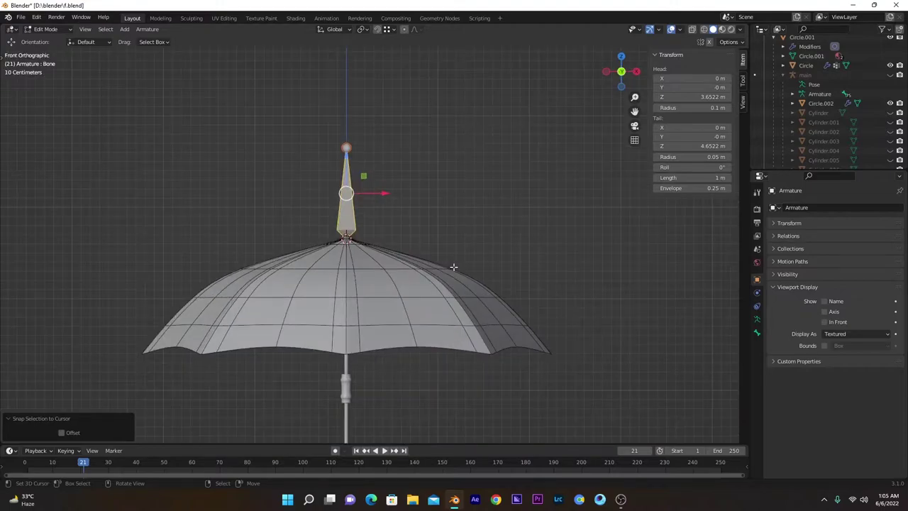
left_click(345, 148)
key("g")
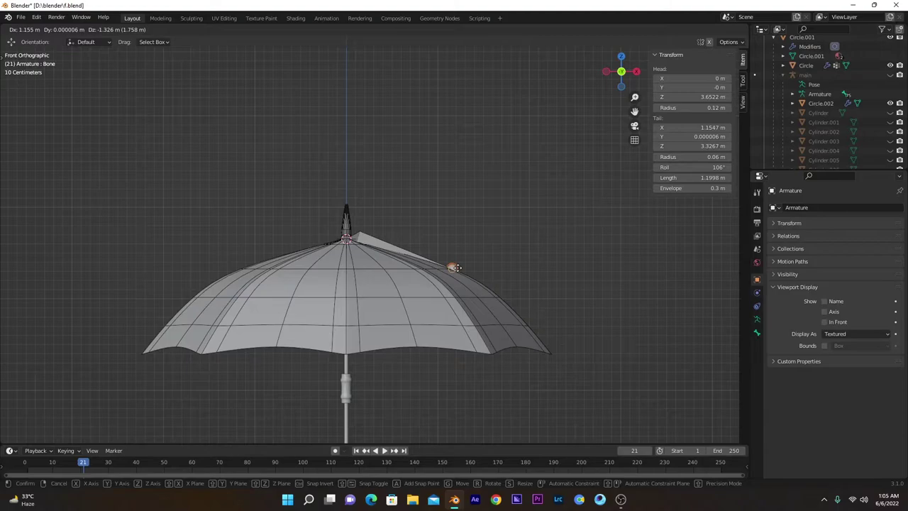
left_click(453, 267)
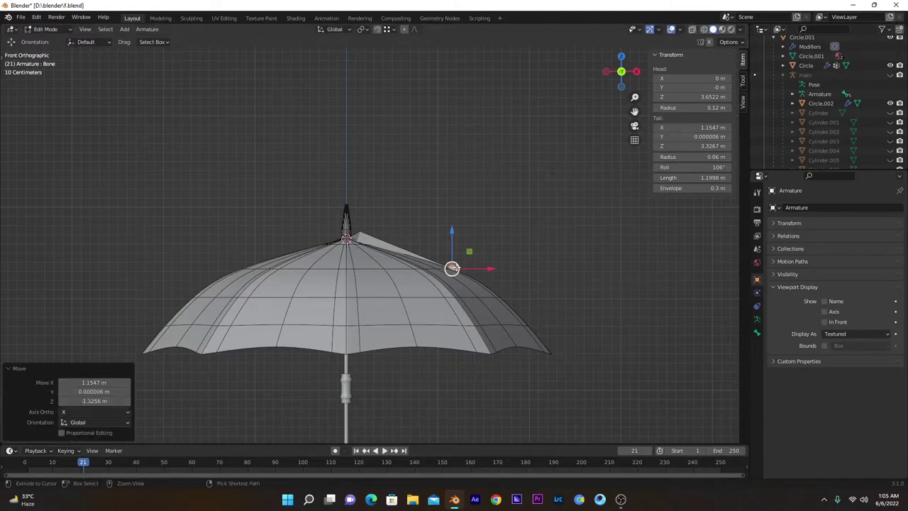
In the armature's Edit Mode, snap the bone's tail onto the canopy rib at the first ring, moving it 0.144 m in X
left_click(389, 29)
left_click_drag(452, 269, 415, 269)
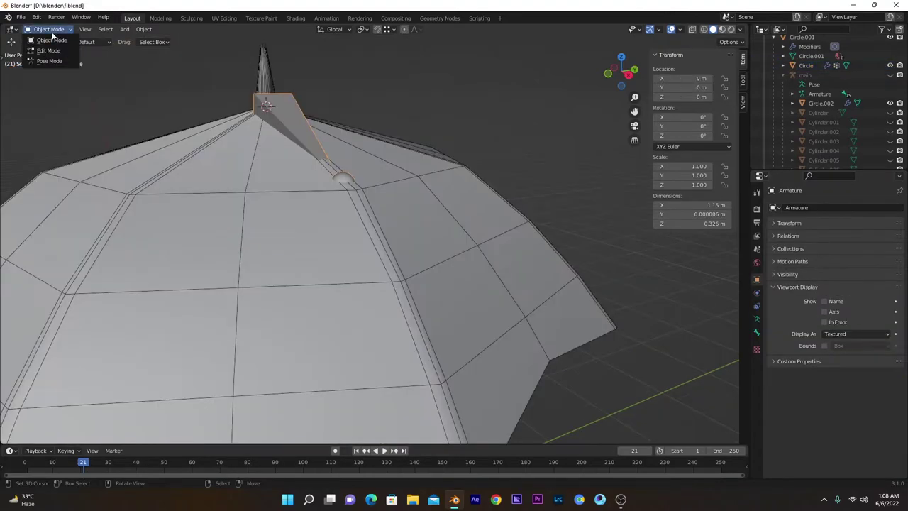
left_click(44, 49)
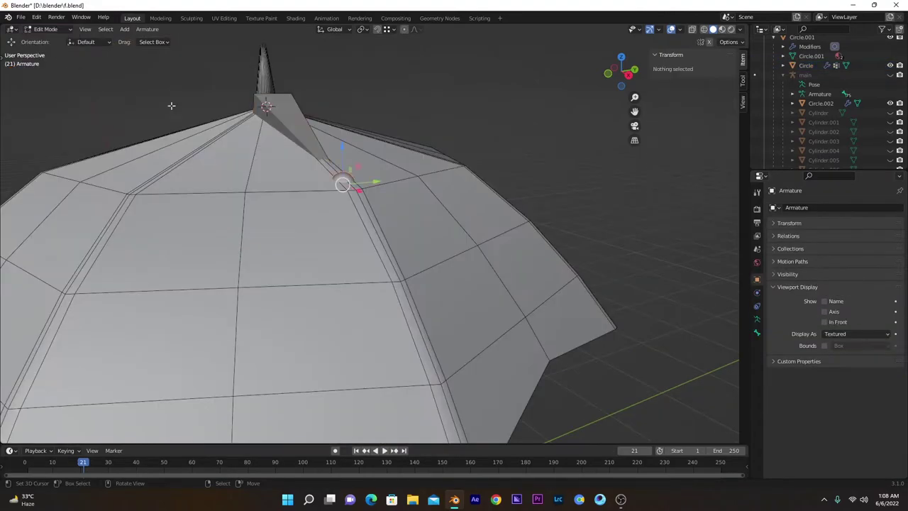
key("g")
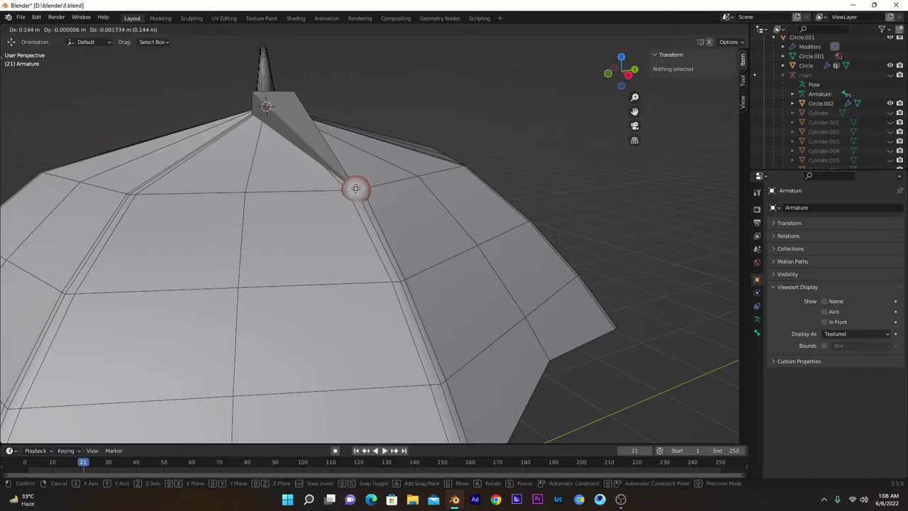
left_click(356, 190, "ctrl")
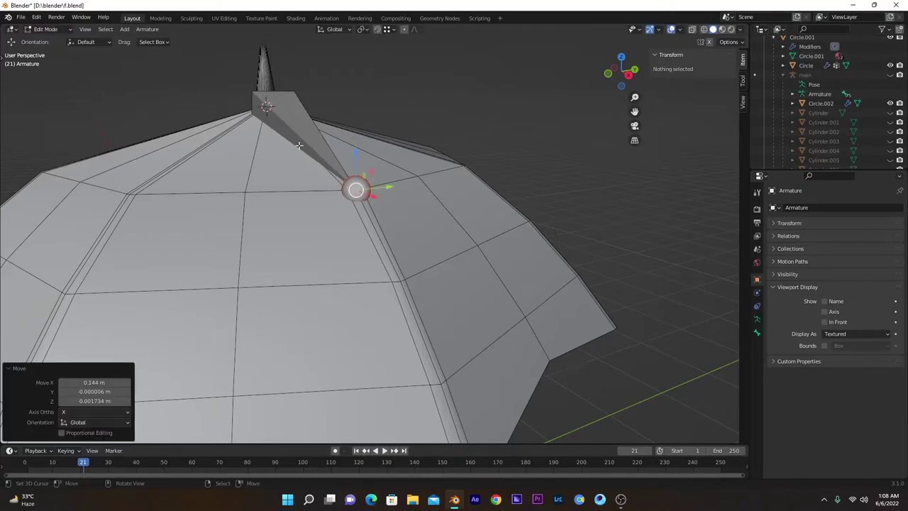
Show the scene in wireframe and extrude a second bone about 0.51 m long along the rib to the next ring
middle_click_drag(381, 48, 153, 160)
key("shift+z")
middle_click_drag(355, 186, 300, 186)
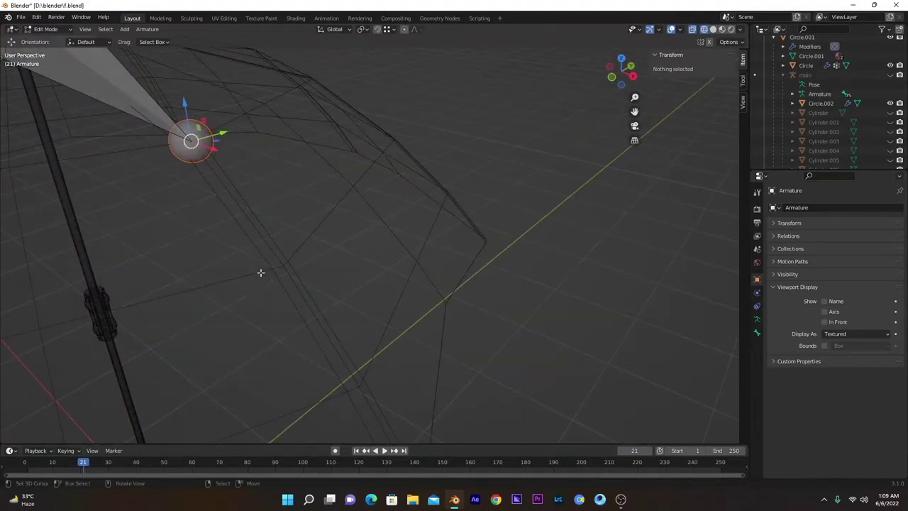
key("e")
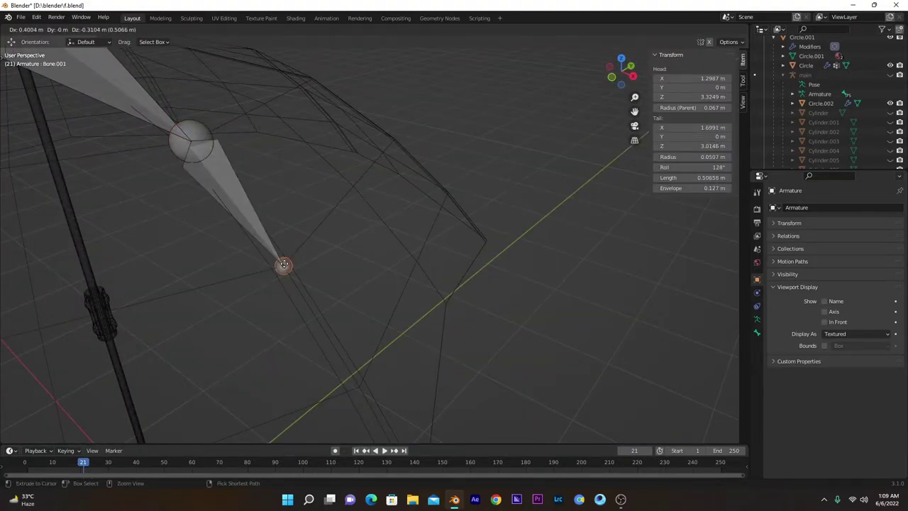
left_click(284, 264)
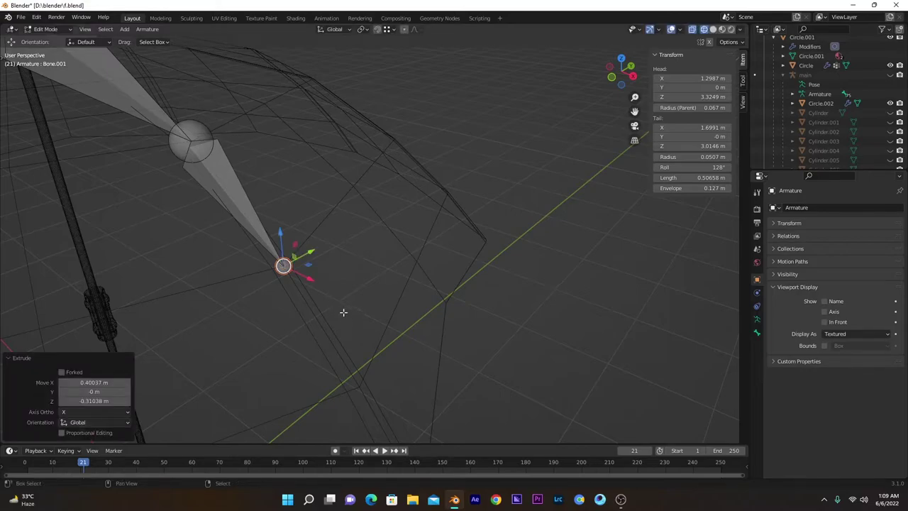
Extrude two more bones along the rib, ending at the canopy's outer edge at about X 2.25 m and Z 2.39 m
middle_click_drag(345, 312, 329, 290)
key("e")
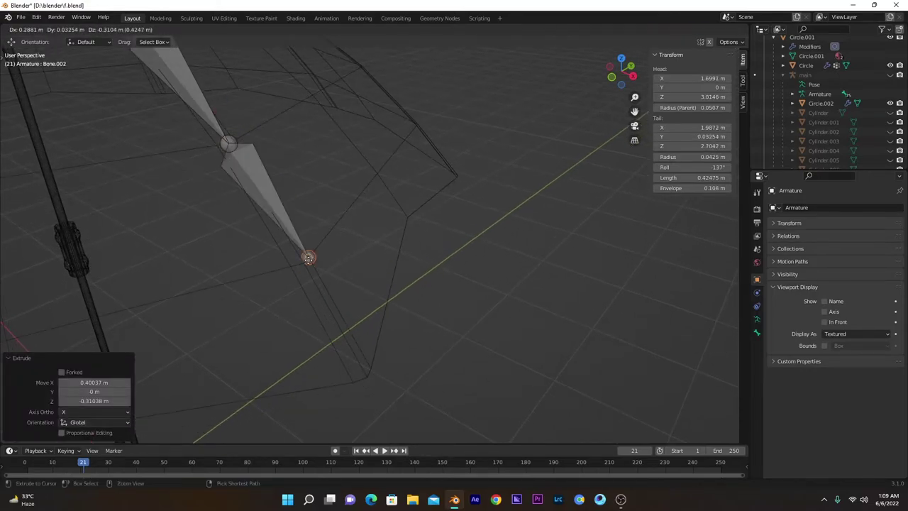
left_click(303, 262)
middle_click_drag(303, 262, 324, 310)
key("e")
left_click(324, 315)
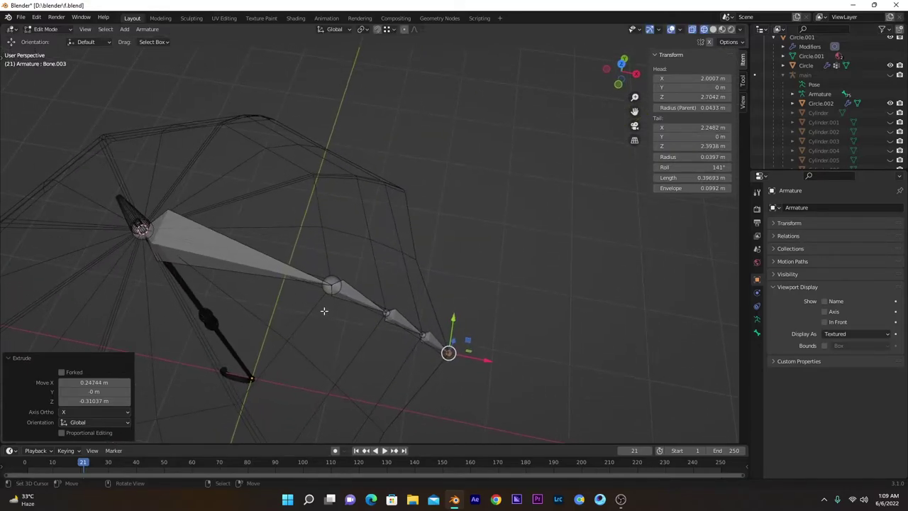
In top view, recalculate the roll of the four rib bones to the Local +X Tangent
key("KP_7")
left_click(315, 361)
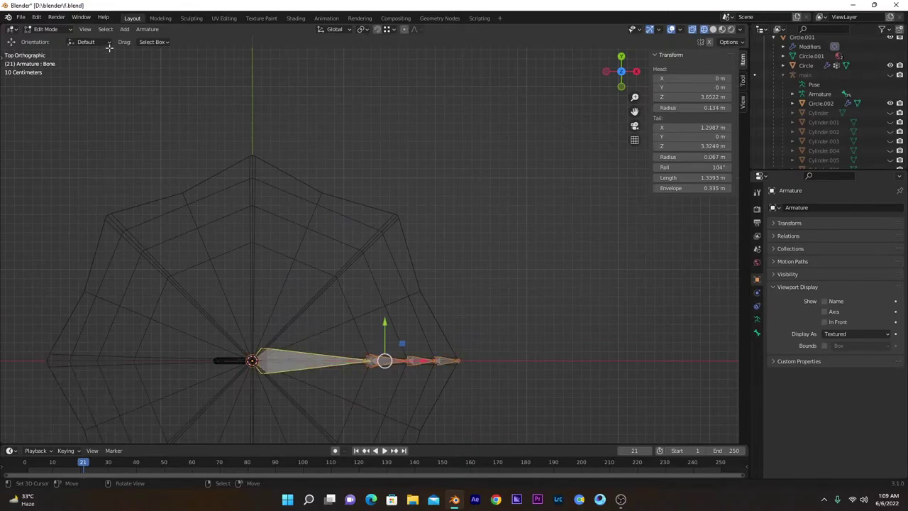
left_click(146, 29)
mouse_move(235, 69)
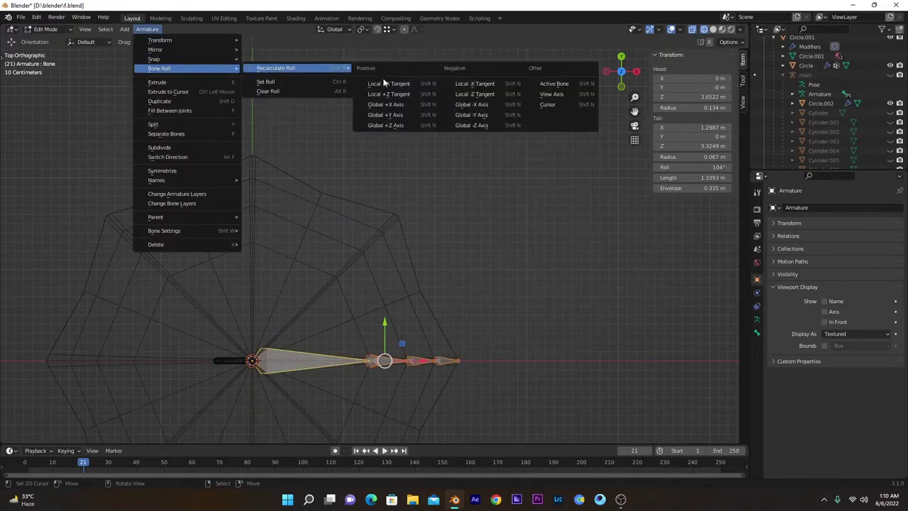
mouse_move(272, 70)
left_click(381, 85)
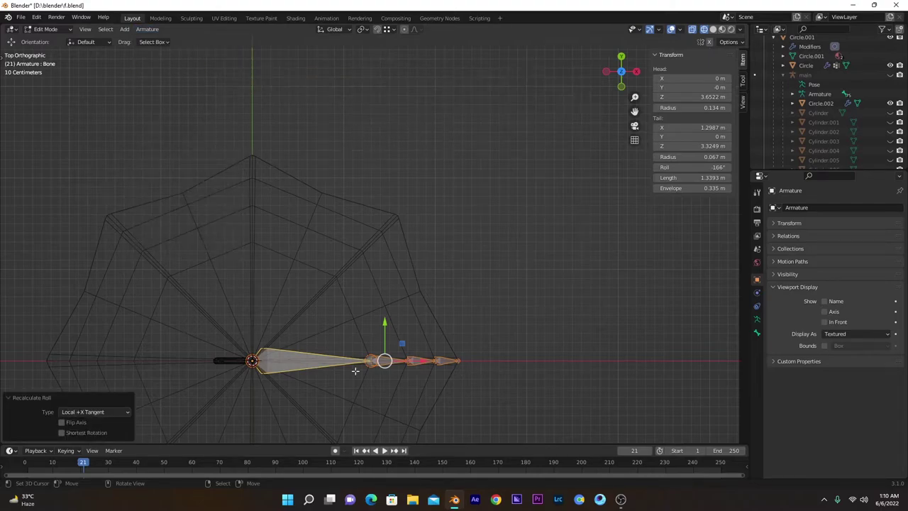
Recalculate the roll of the four rib bones to match the active innermost bone, and display the armature's bone axes
left_click(395, 363)
left_click(421, 361, "shift")
left_click(441, 361, "shift")
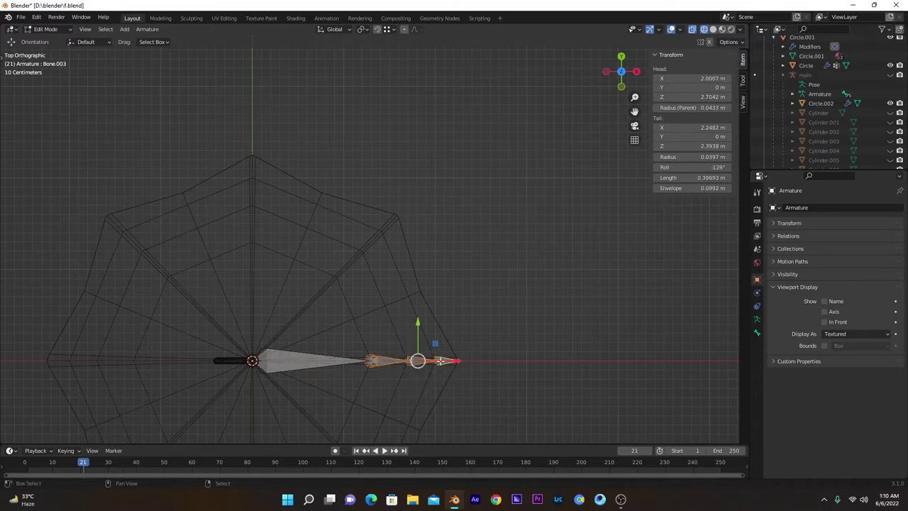
left_click(290, 360, "shift")
left_click(147, 30)
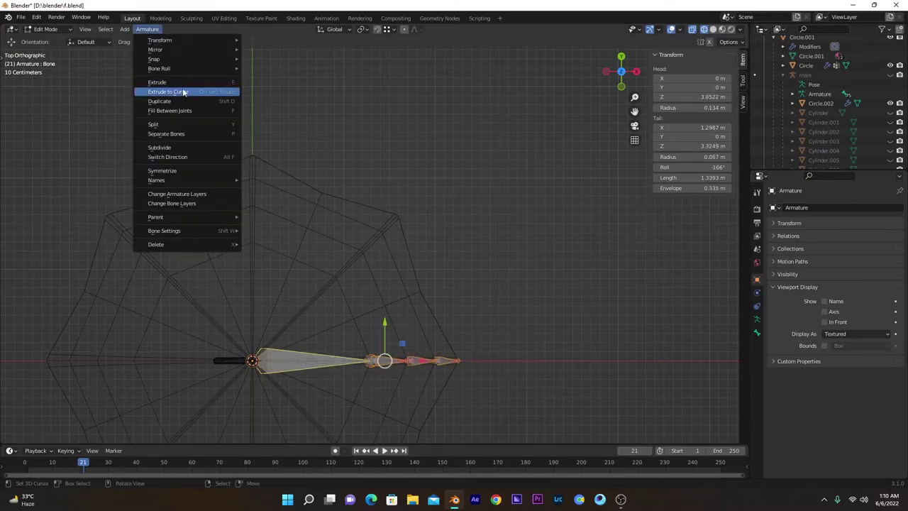
mouse_move(210, 71)
mouse_move(275, 68)
left_click(541, 84)
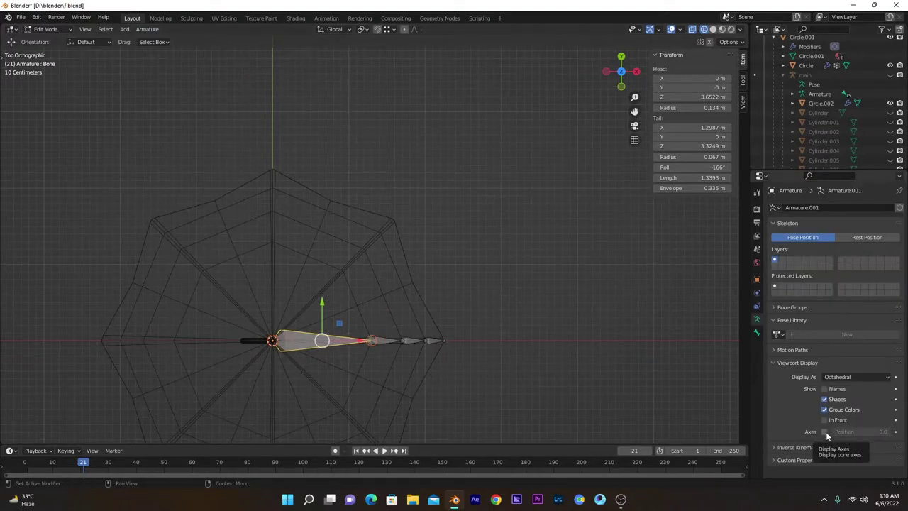
left_click(826, 432)
middle_click_drag(361, 329, 360, 251)
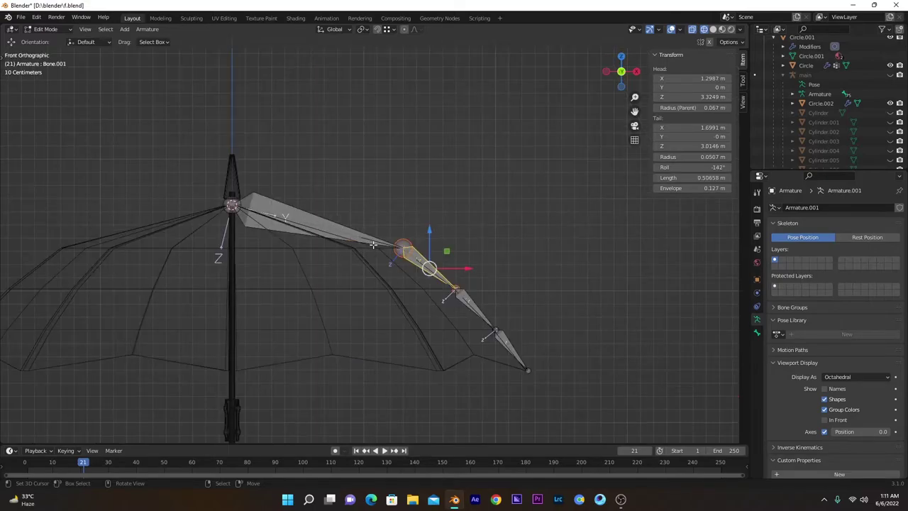
Try to clear the parent of the second rib bone and move it away from the chain
key("alt+p")
left_click(435, 266)
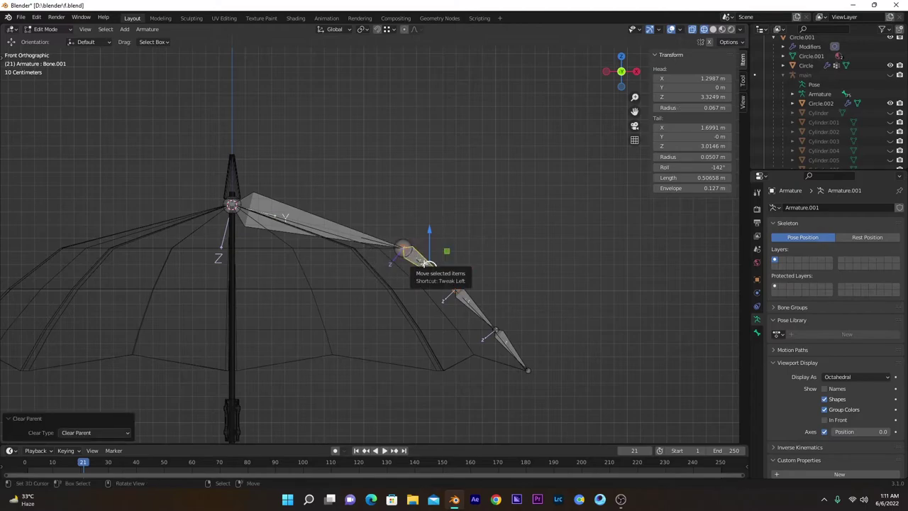
key("g")
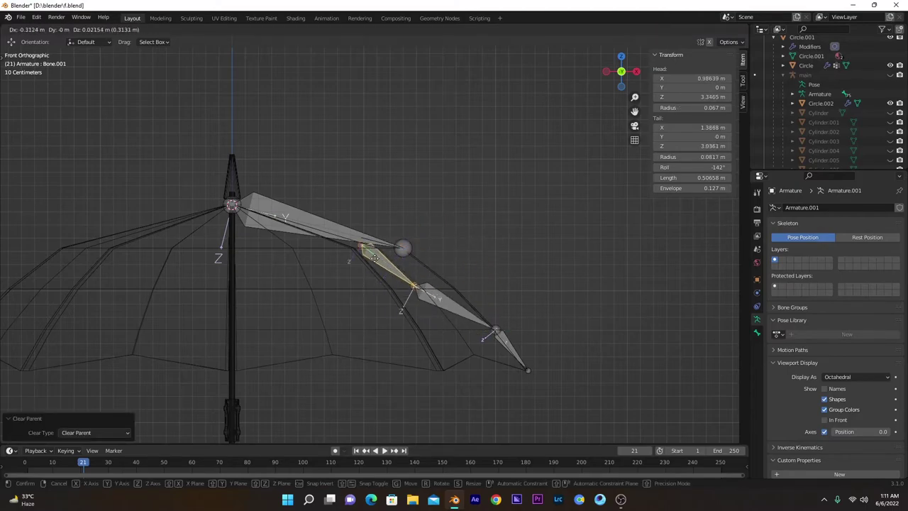
left_click(391, 232)
In front view, extrude a strut bone about 1.75 m long from the innermost rib bone's tail to the runner on the umbrella's shaft
left_click(402, 240)
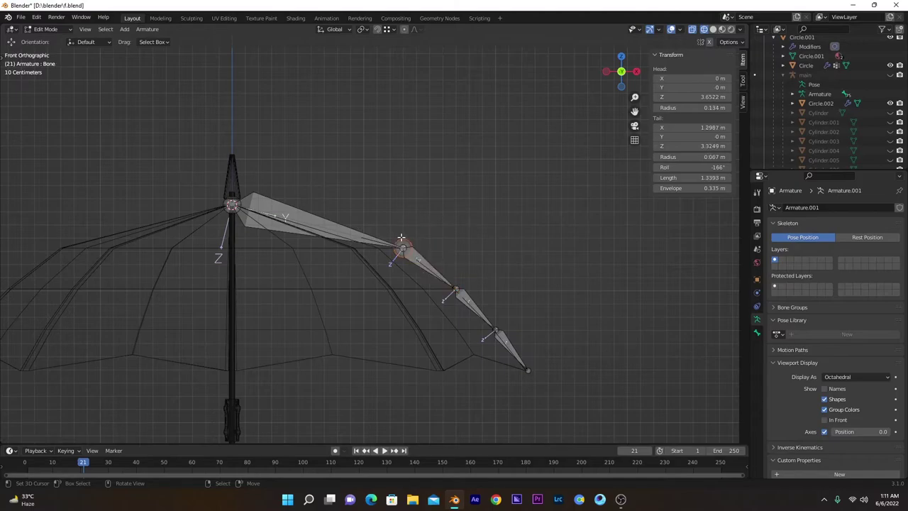
middle_click_drag(351, 251, 431, 154, "shift")
key("e")
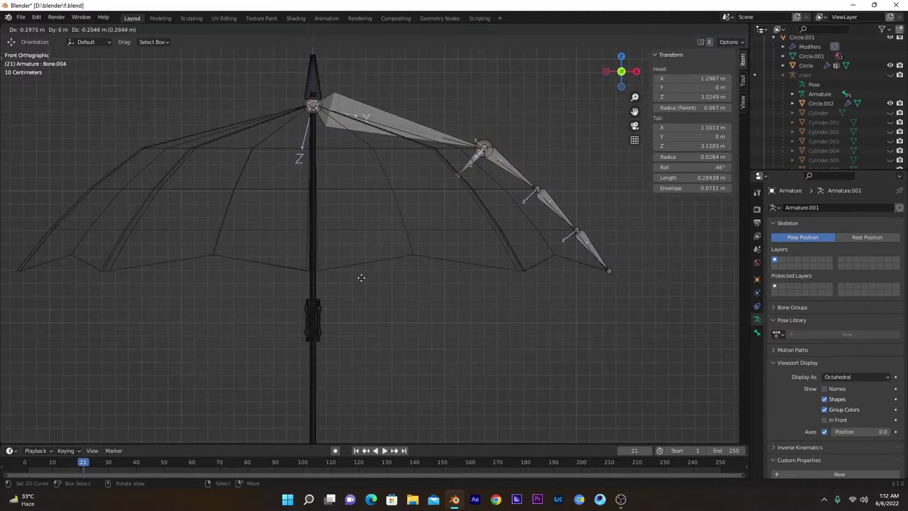
left_click(312, 303)
scroll(387, 368, "up", 5)
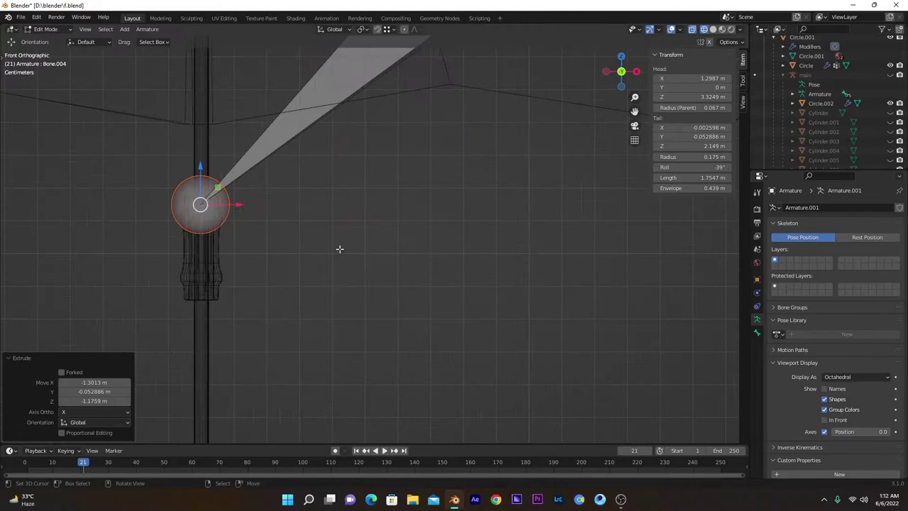
middle_click_drag(219, 220, 304, 299, "shift")
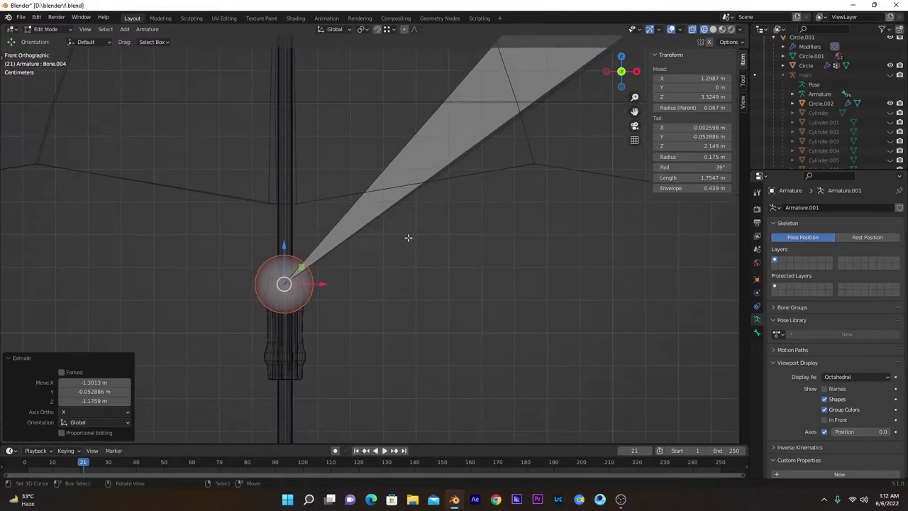
middle_click_drag(279, 248, 298, 282, "shift")
scroll(298, 282, "up", 2)
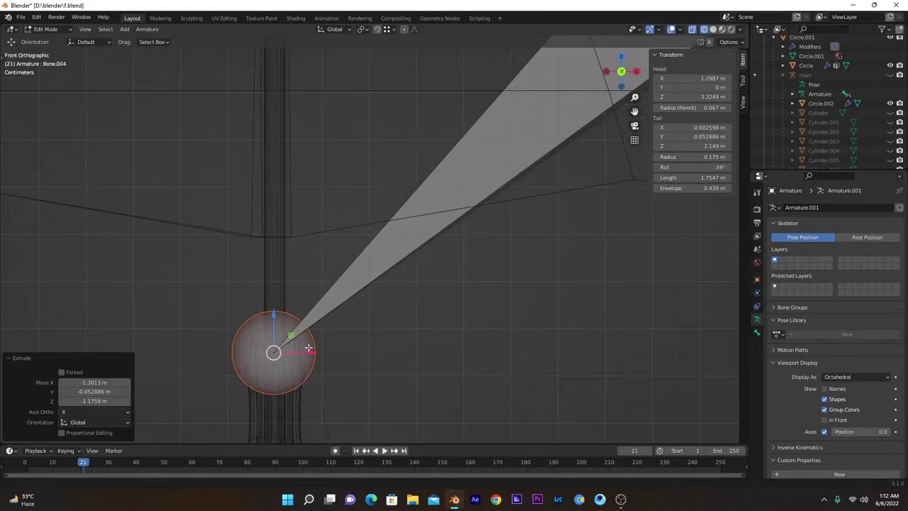
middle_click_drag(274, 359, 296, 256, "shift")
scroll(297, 257, "up", 5)
middle_click_drag(214, 232, 269, 291, "shift")
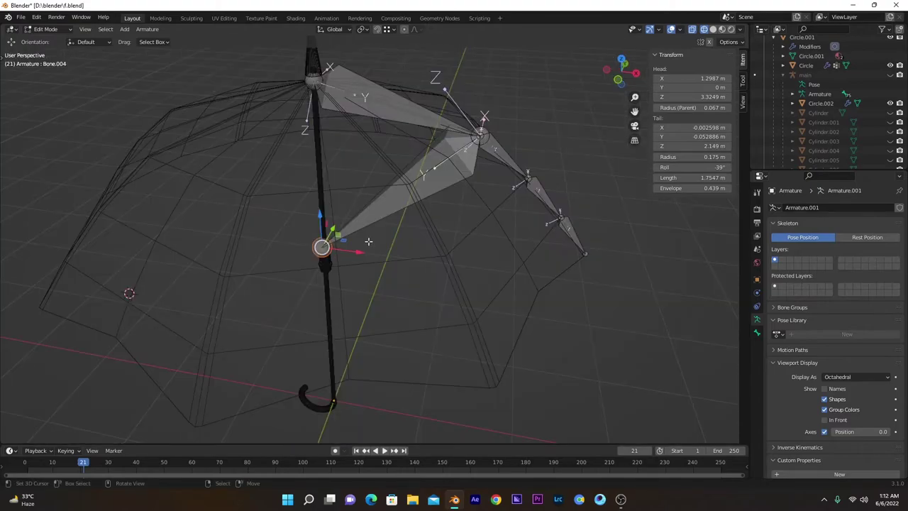
In top view, recalculate the strut bone's roll to Active Bone, with the innermost rib bone as the active one
key("KP_7")
left_click(444, 269)
left_click(353, 244)
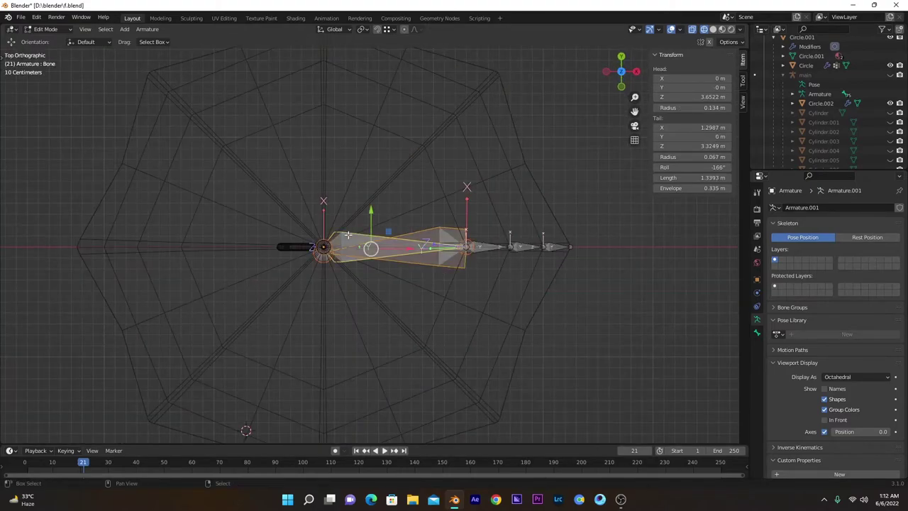
left_click(146, 29)
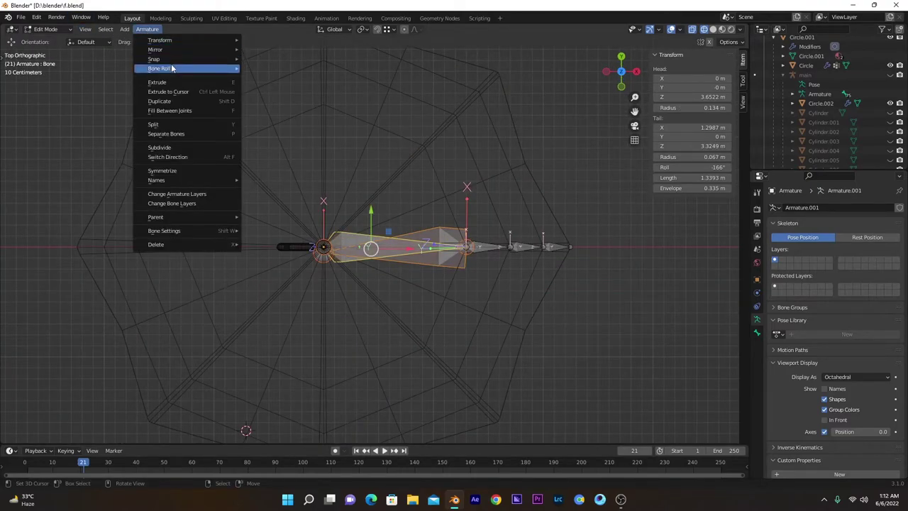
mouse_move(174, 68)
mouse_move(276, 68)
left_click(539, 85)
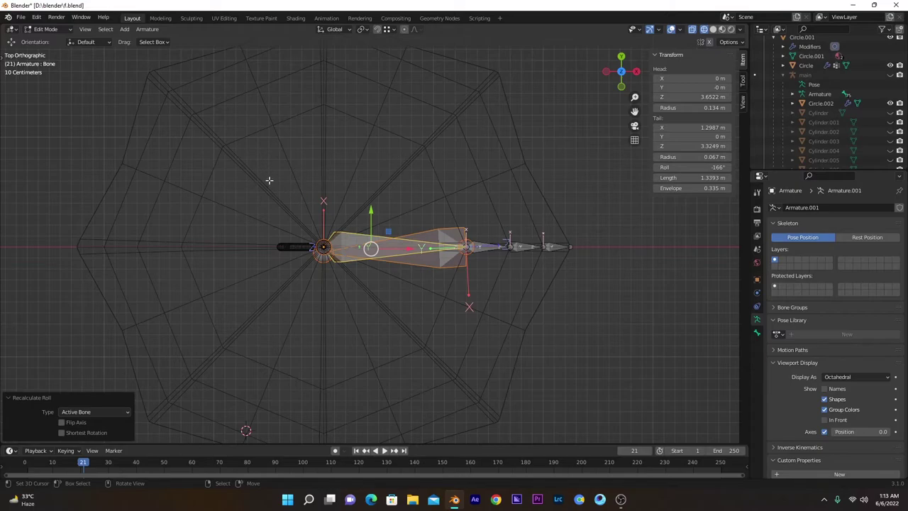
Snap the 3D cursor to the innermost rib bone's head at the canopy's apex and set the transform pivot point to 3D Cursor
left_click_drag(269, 180, 667, 317)
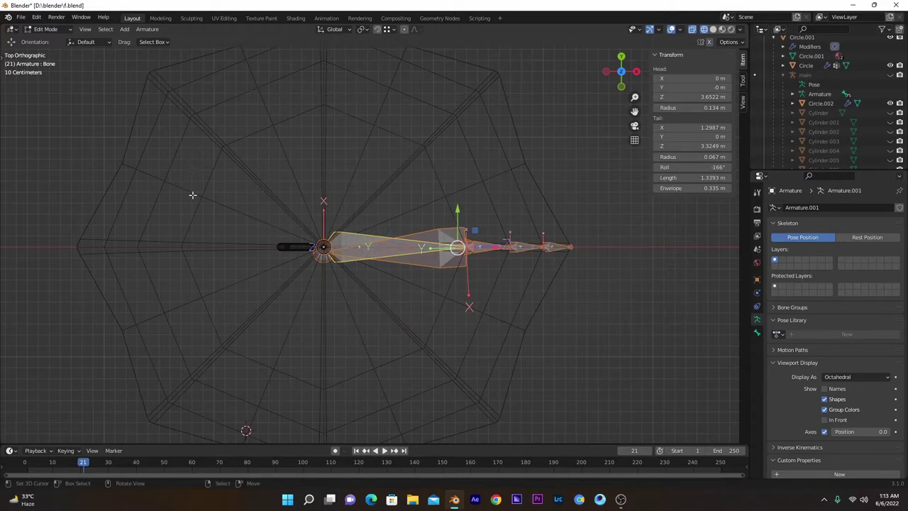
middle_click_drag(396, 311, 340, 204)
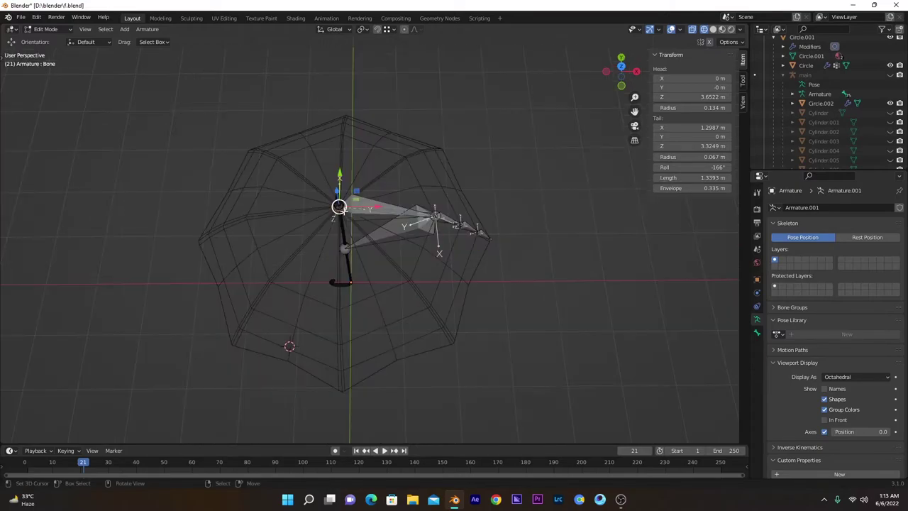
key("shift+s")
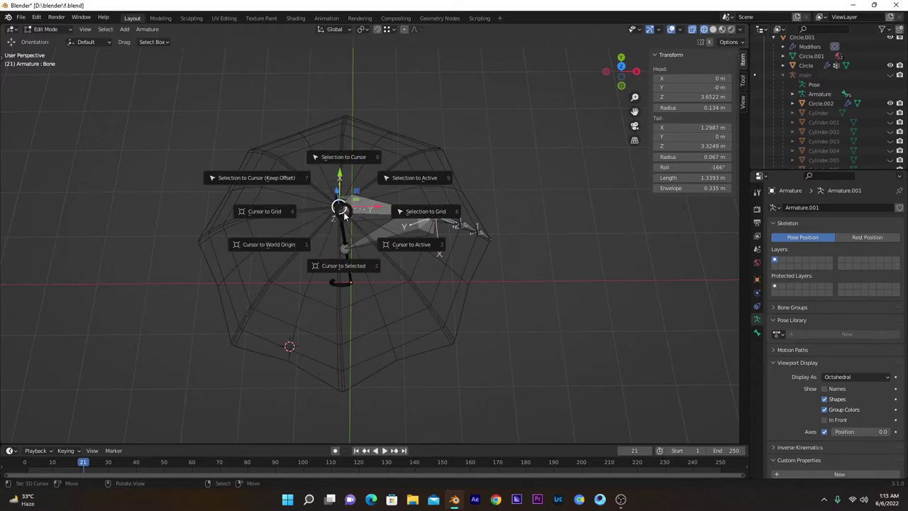
left_click(351, 267)
left_click(361, 29)
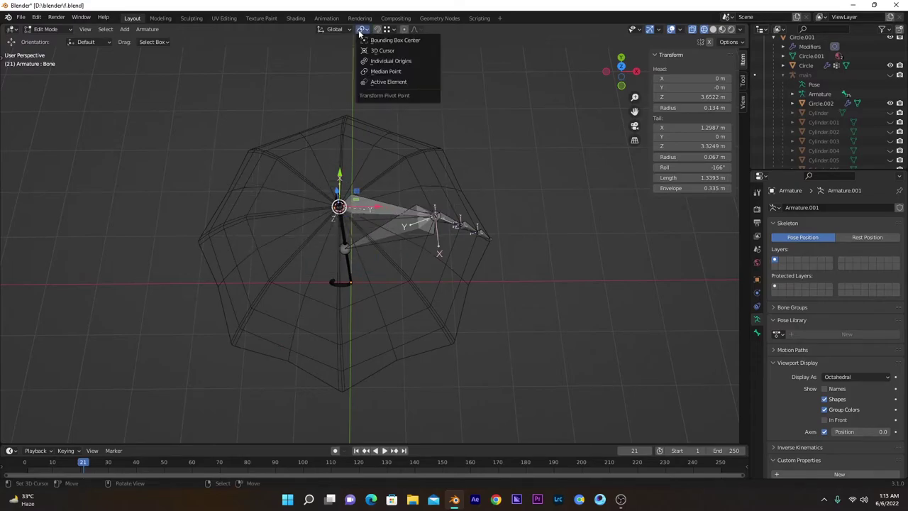
left_click(381, 51)
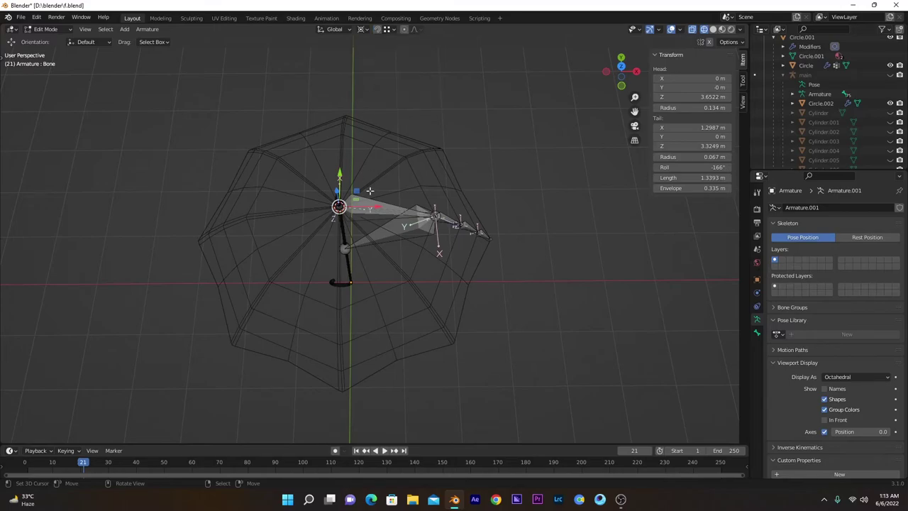
In top view, duplicate the whole rib and strut bone chain in place and rotate the copy by -45° around the 3D cursor
key("KP_7")
left_click(352, 245)
scroll(351, 212, "up", 5)
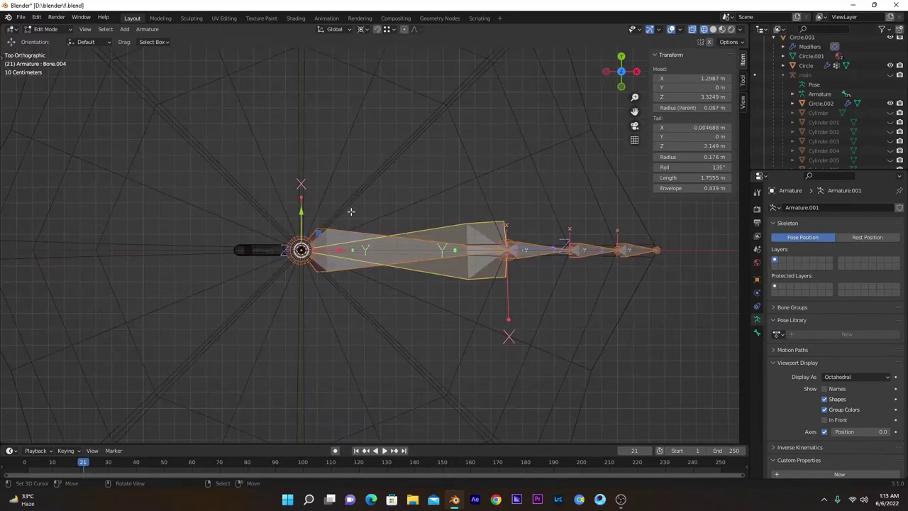
key("shift+d")
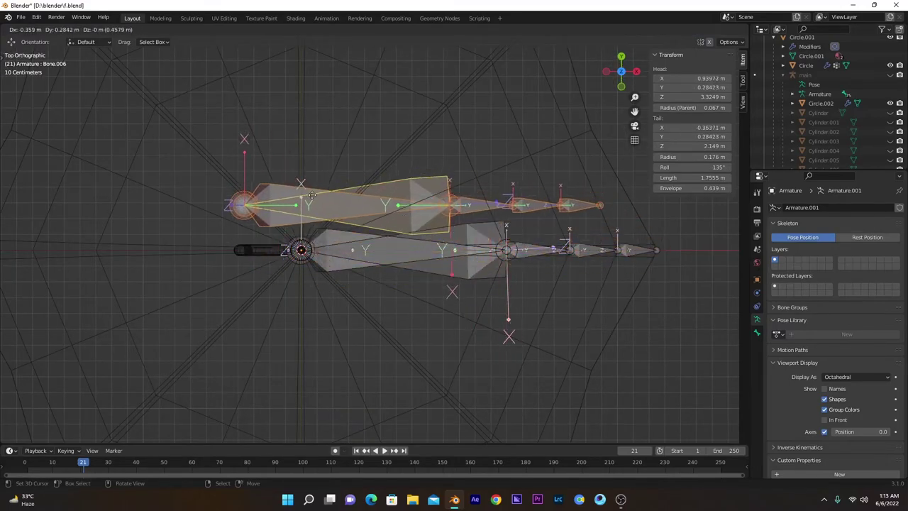
right_click(156, 352)
key("r")
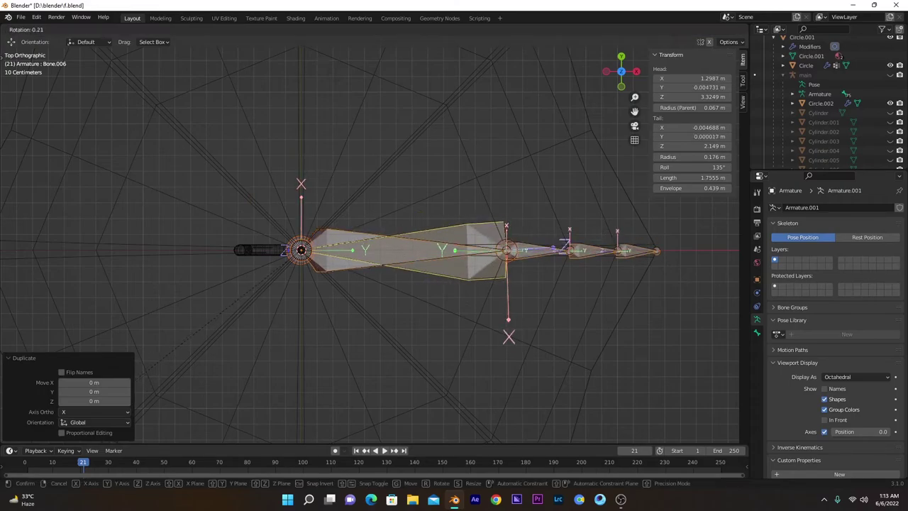
left_click(298, 62)
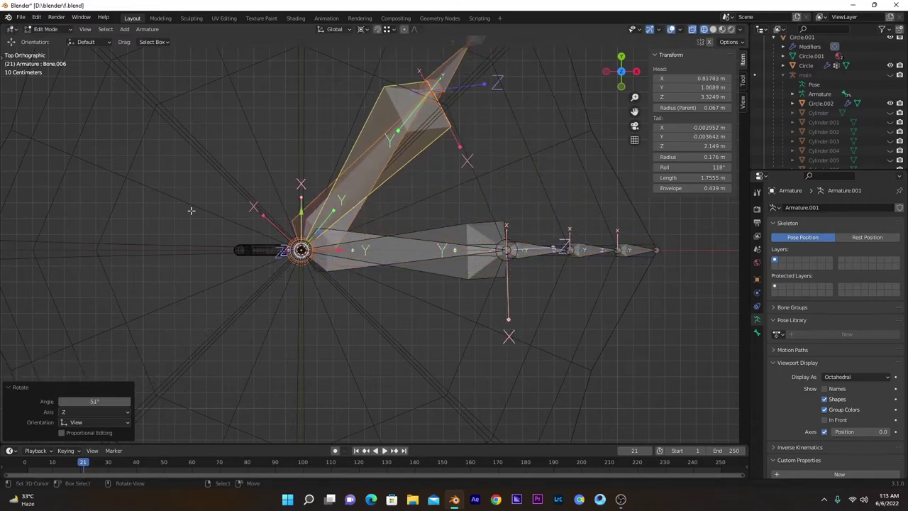
left_click(97, 401)
type("0")
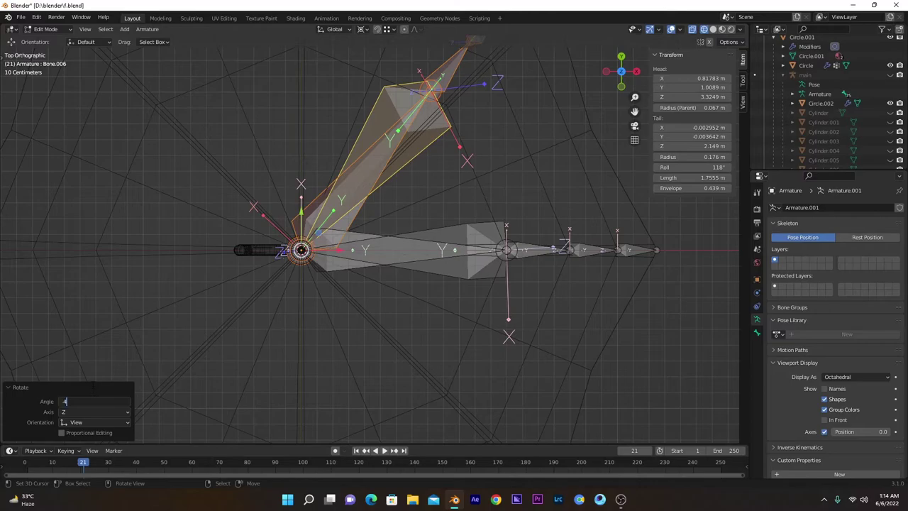
type("45")
key("Return")
Duplicate both bone chains in place and rotate the copies 90° counterclockwise around the 3D cursor onto the next two ribs
scroll(403, 218, "down", 2)
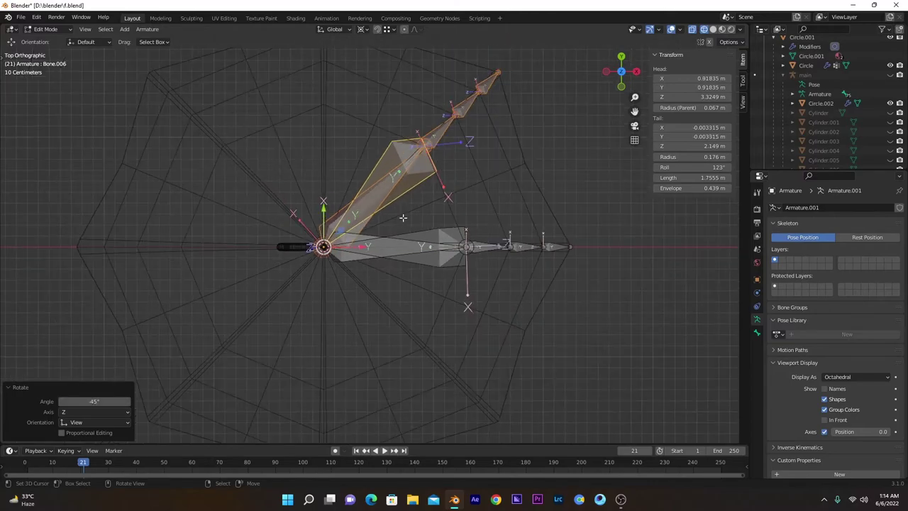
key("a")
key("shift+d")
right_click(403, 218)
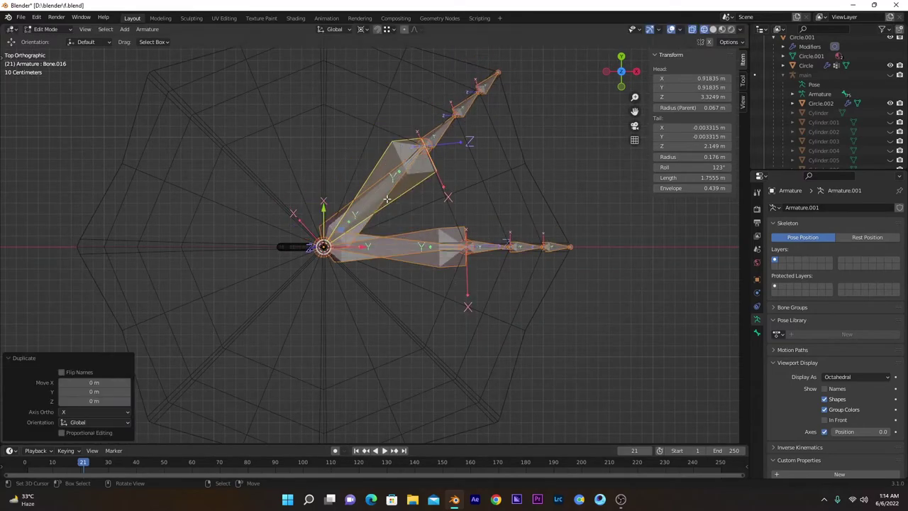
key("r")
left_click(428, 246)
key("r")
left_click(325, 142)
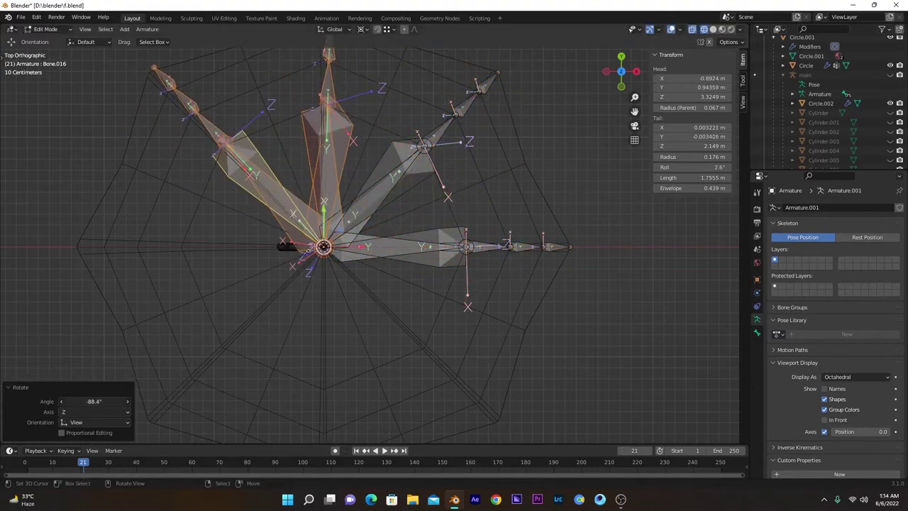
double_click(94, 401)
key("BackSpace")
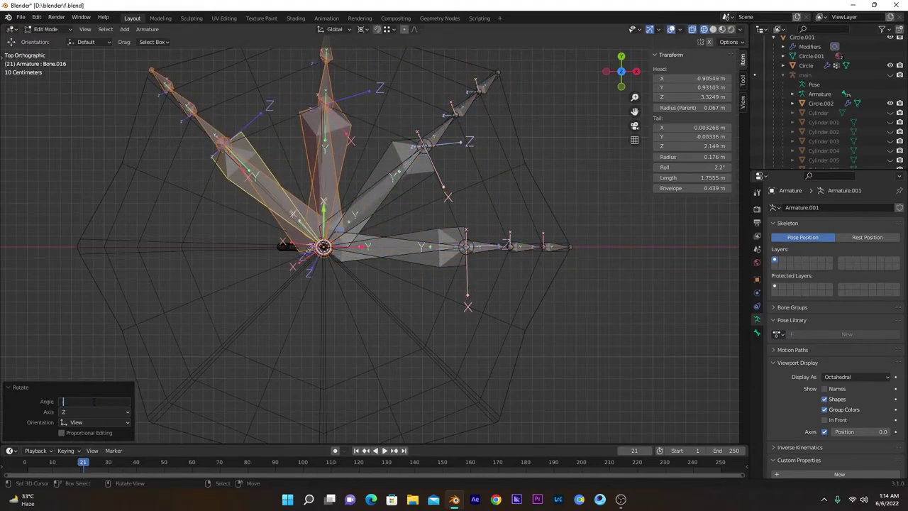
type("90")
key("Return")
Duplicate all four bone chains and rotate the copies 180° about the global Z axis onto the remaining four ribs
scroll(274, 260, "down", 3)
key("a")
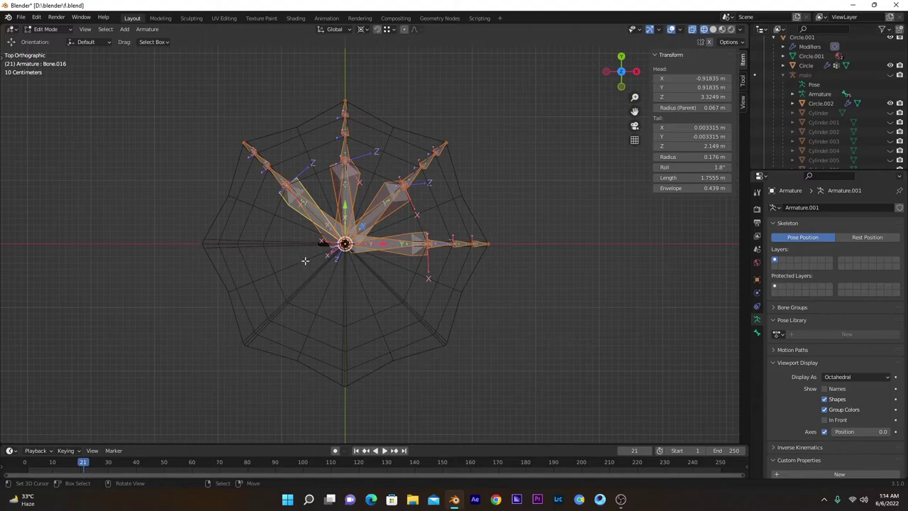
key("shift+d")
key("r")
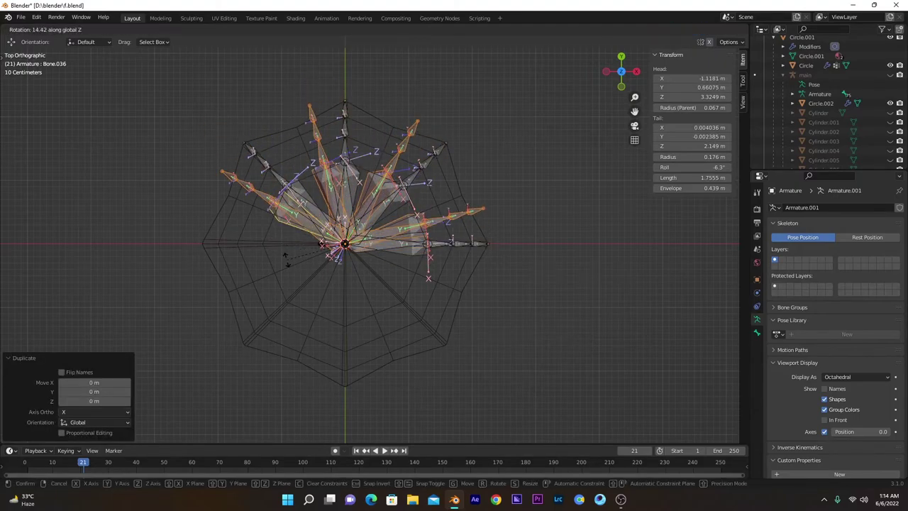
left_click(315, 385)
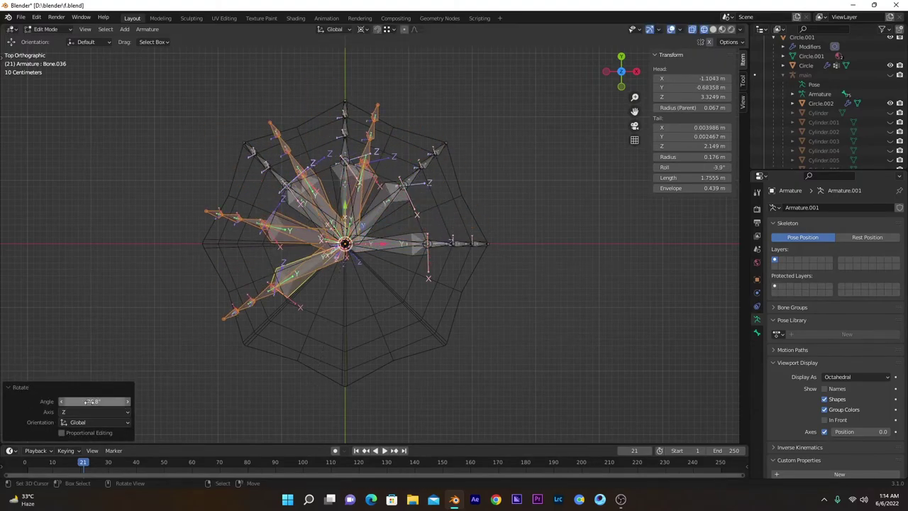
left_click_drag(90, 402, 3, 424)
left_click(107, 401)
type("1")
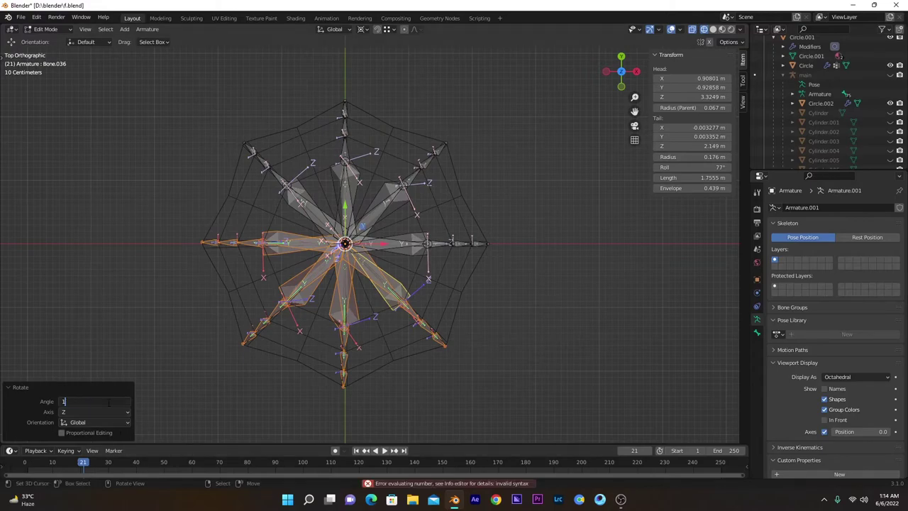
type("80")
key("Return")
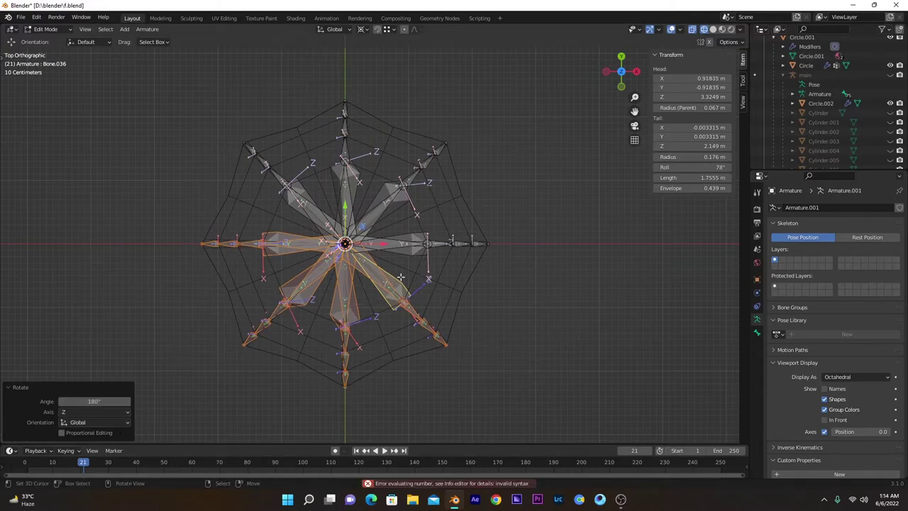
middle_click_drag(403, 274, 393, 227)
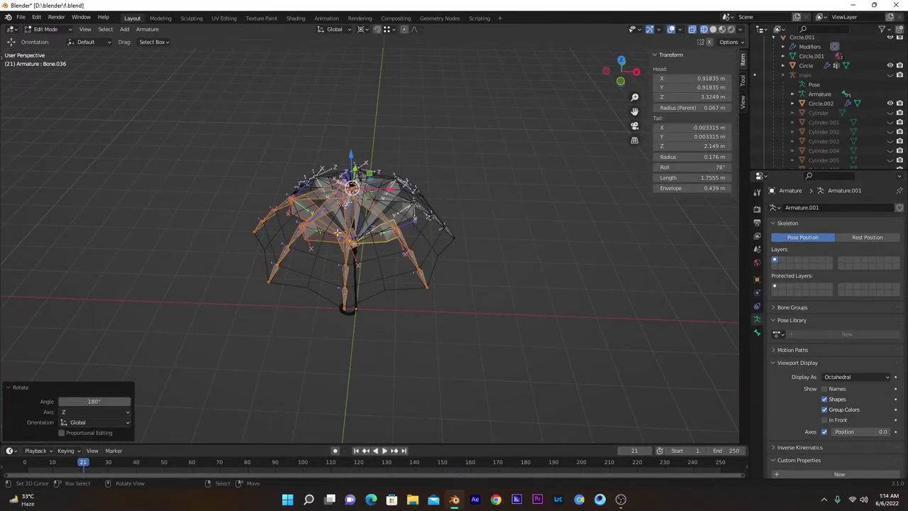
Switch the viewport to solid shading and recalculate the roll of all selected rib and strut bones to Local +X Tangent
scroll(337, 233, "up", 5)
left_click(532, 178)
key("z")
left_click(497, 223)
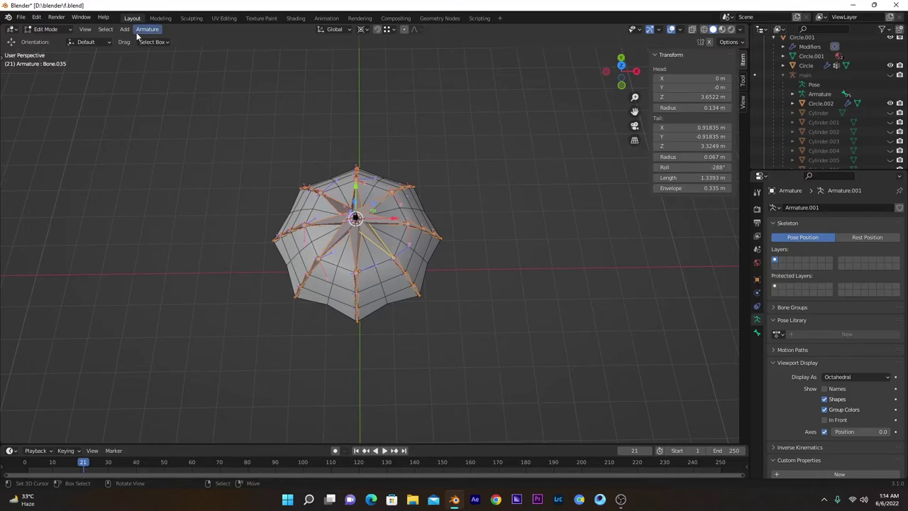
left_click(137, 32)
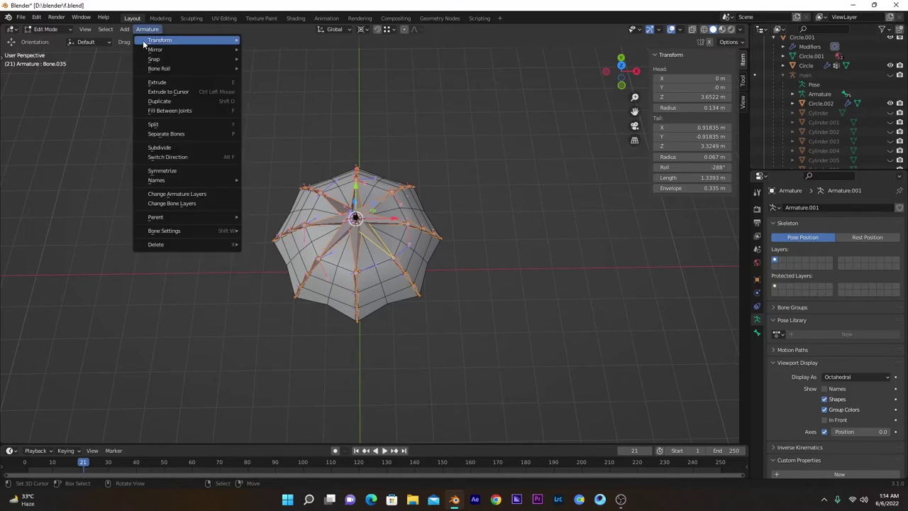
mouse_move(191, 69)
mouse_move(301, 69)
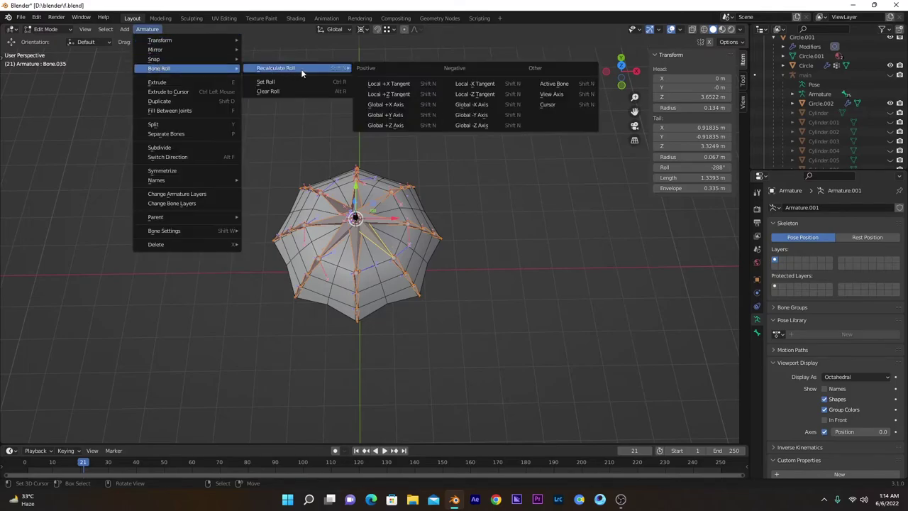
left_click(377, 85)
Select the top edge loop of the runner mesh on the shaft in Edit Mode and snap the 3D cursor to it
middle_click_drag(355, 244, 386, 245)
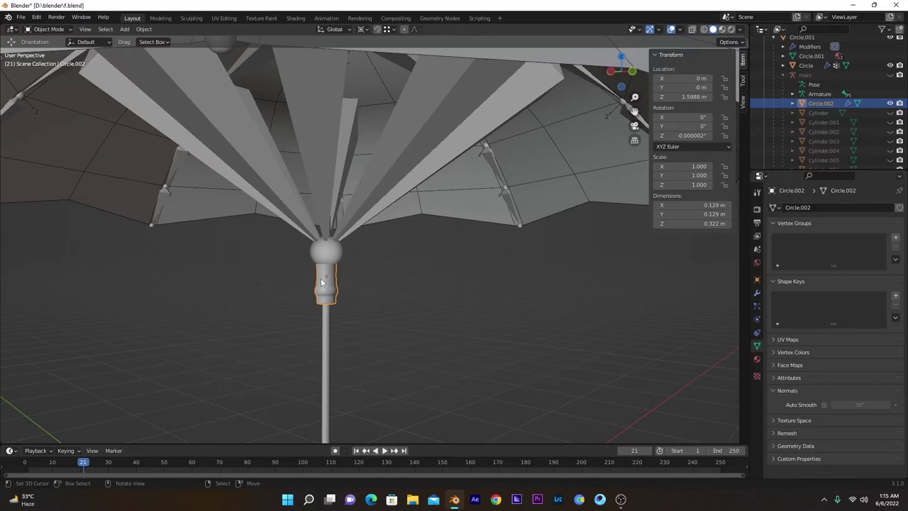
left_click(328, 280)
left_click(330, 276)
key("Tab")
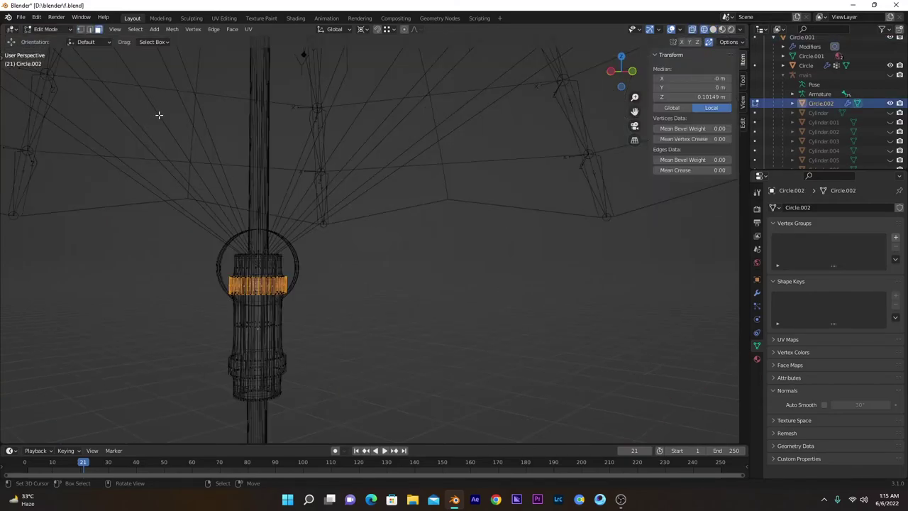
middle_click_drag(159, 115, 234, 284)
key("2")
left_click(261, 318, "alt")
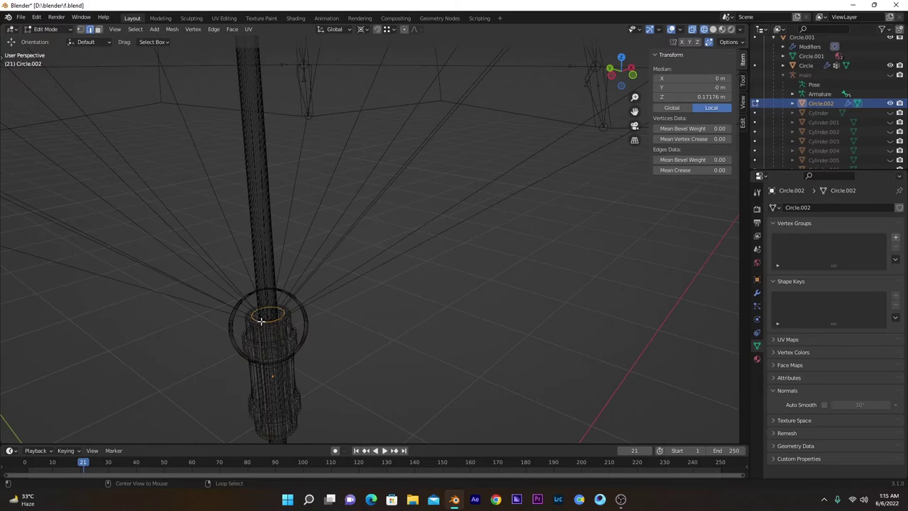
key("shift+s")
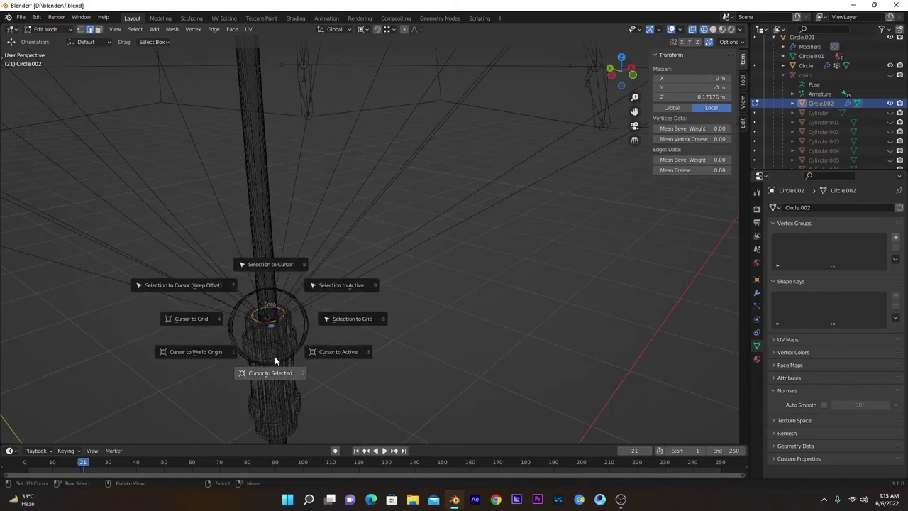
left_click(276, 378)
key("alt+z")
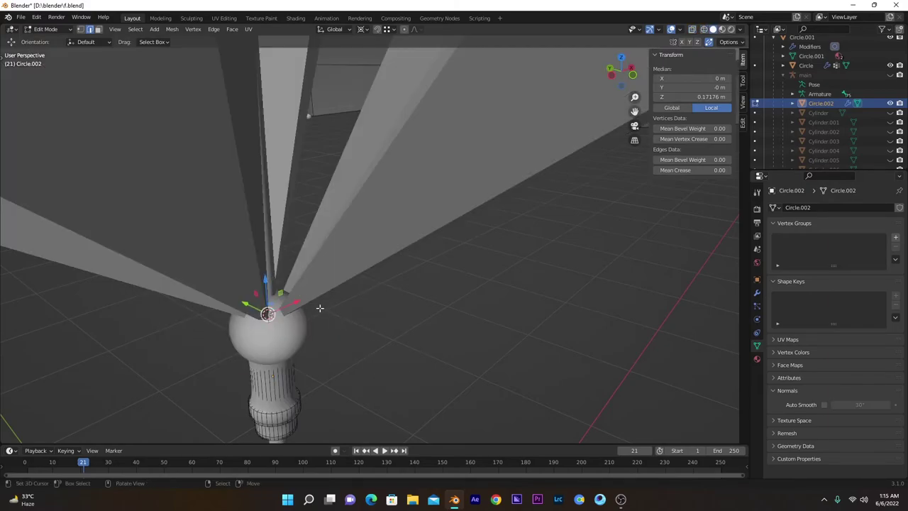
Return to editing the armature, select the strut bones' inner joints at the runner and snap them to the 3D cursor
left_click(47, 29)
left_click(57, 42)
left_click(146, 165)
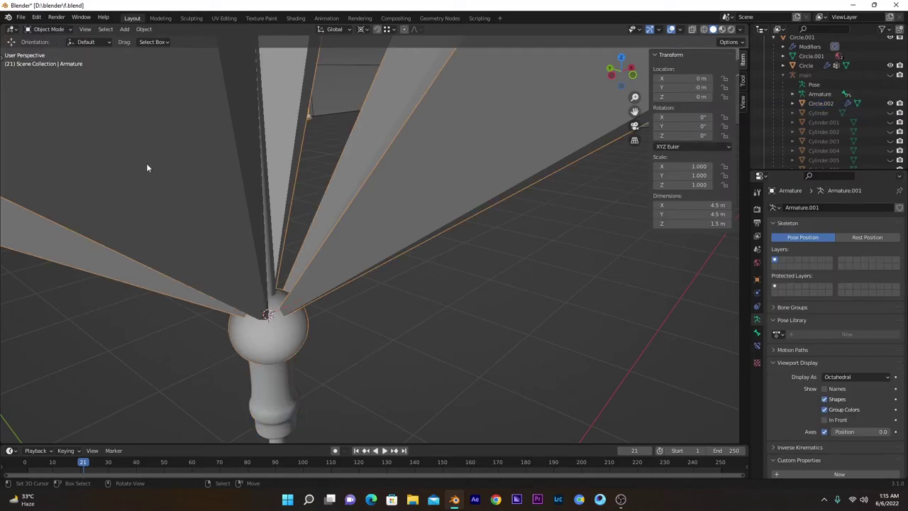
left_click(39, 29)
left_click(47, 50)
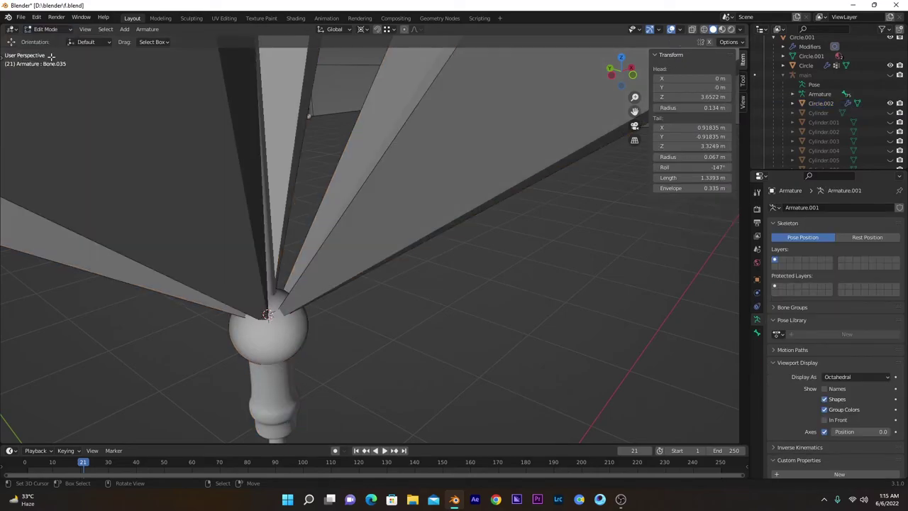
middle_click_drag(134, 312, 252, 278)
left_click_drag(141, 231, 306, 291)
middle_click_drag(284, 291, 409, 292)
scroll(410, 292, "down", 4)
key("shift+s")
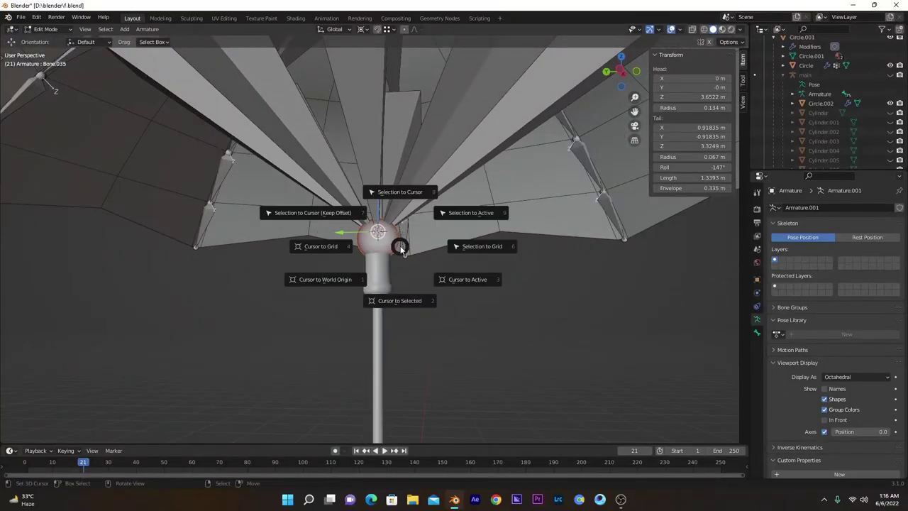
left_click(393, 191)
Add a single bone at the 3D cursor and rotate it 180° about the global Y axis to point down the shaft
middle_click_drag(518, 259, 549, 306)
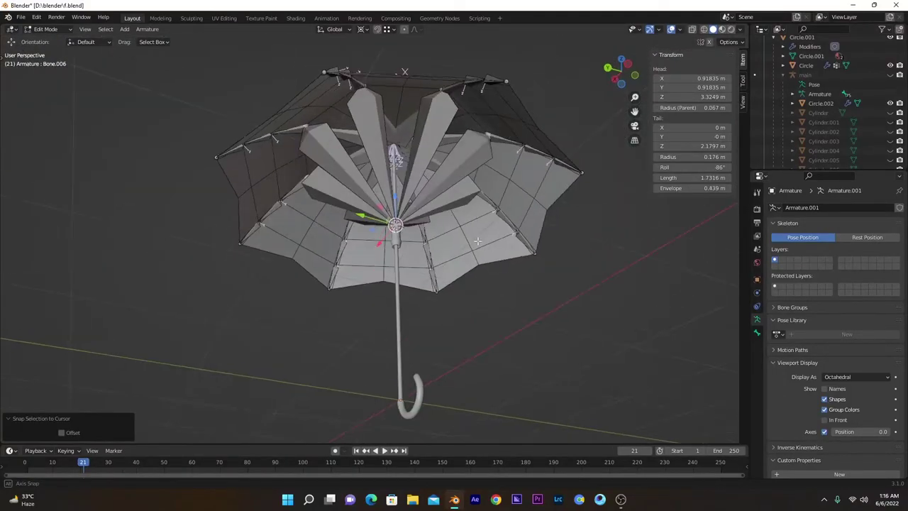
left_click(549, 305)
mouse_move(419, 247)
middle_mouse_down()
mouse_move(407, 253)
mouse_move(419, 274)
mouse_move(411, 248)
middle_mouse_up()
key("shift+a")
left_click(397, 196)
middle_click_drag(433, 278, 391, 314)
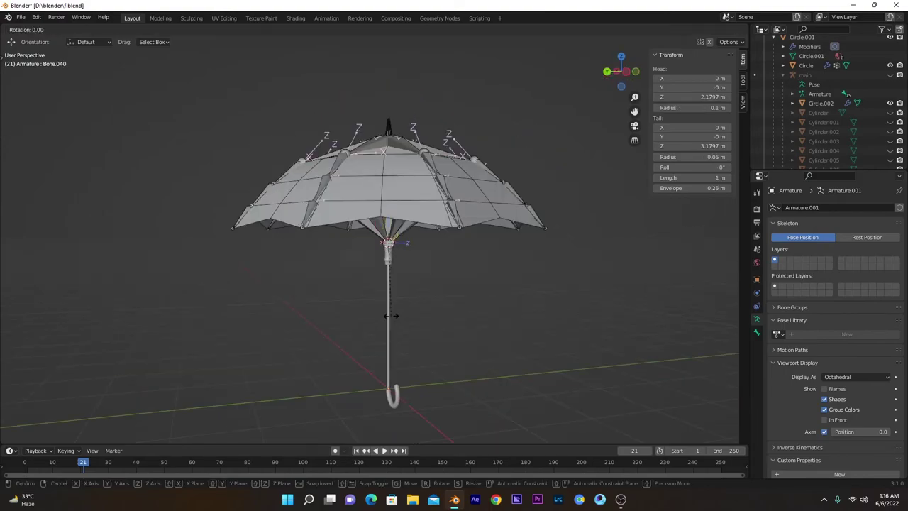
type("ry180")
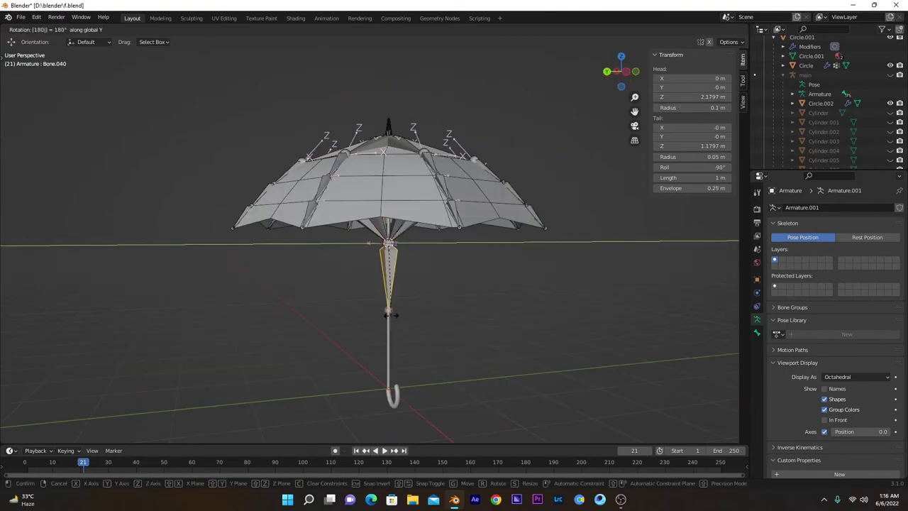
key("Return")
In front view, recalculate the new shaft bone's roll using the Local +X Tangent type
key("KP_1")
left_click(147, 29)
mouse_move(206, 68)
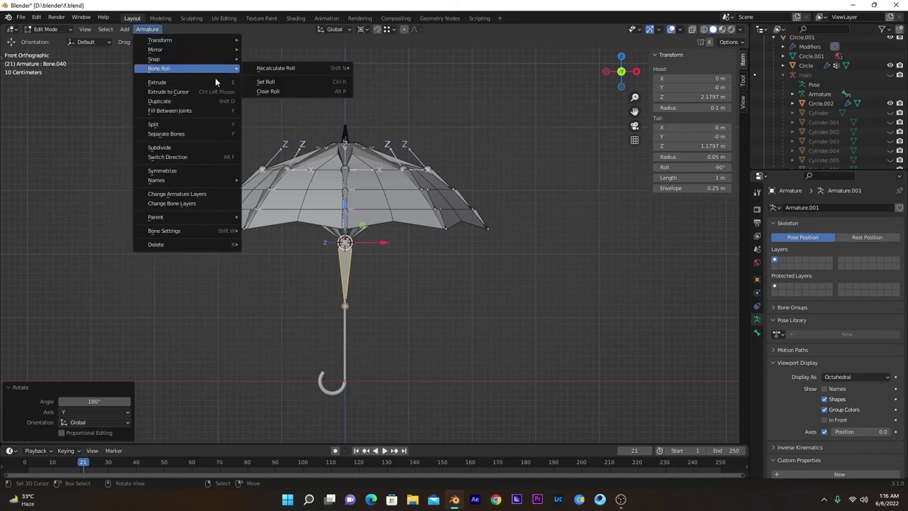
left_click(306, 69)
key("g")
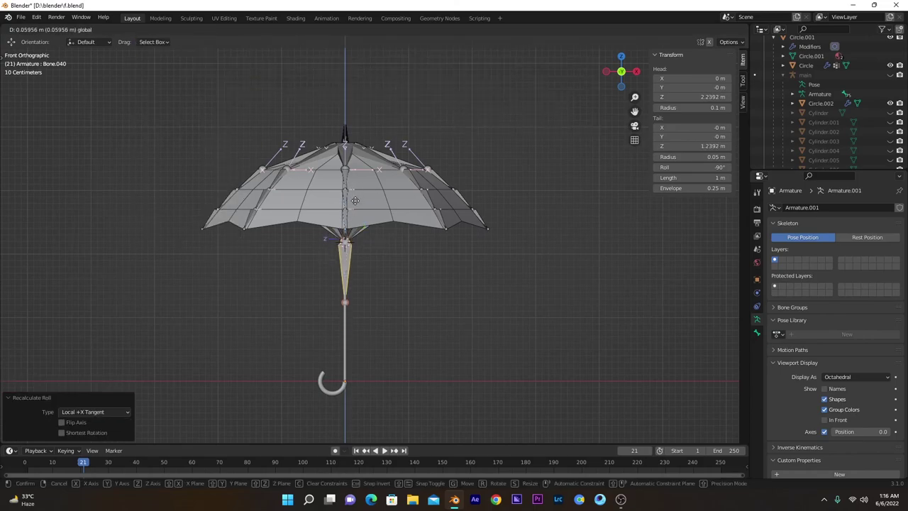
right_click(354, 201)
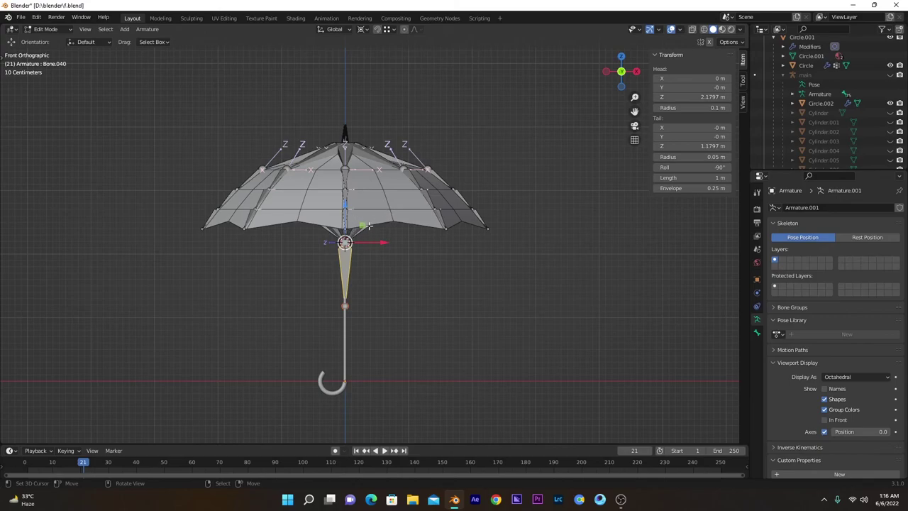